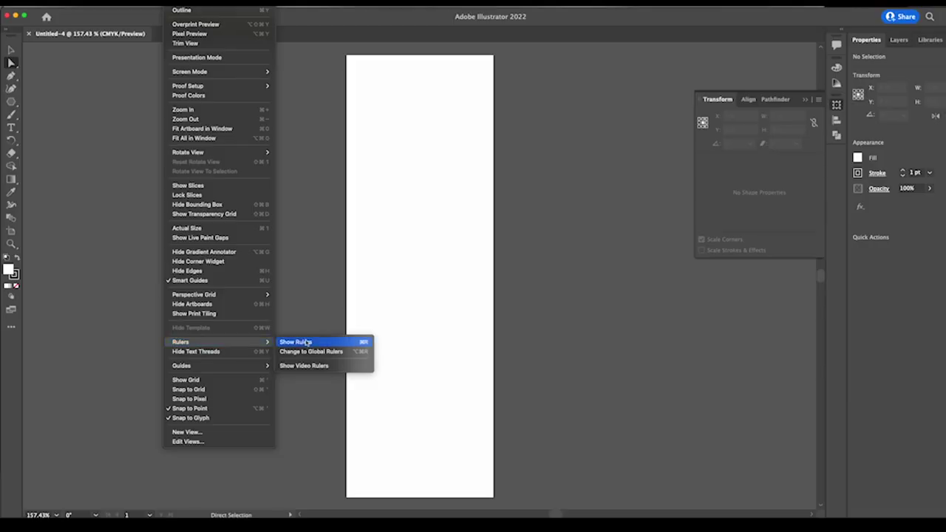
# - Show the rulers and place guides across the artboard's horizontal middle and vertical centre
pyautogui.click(348, 340)
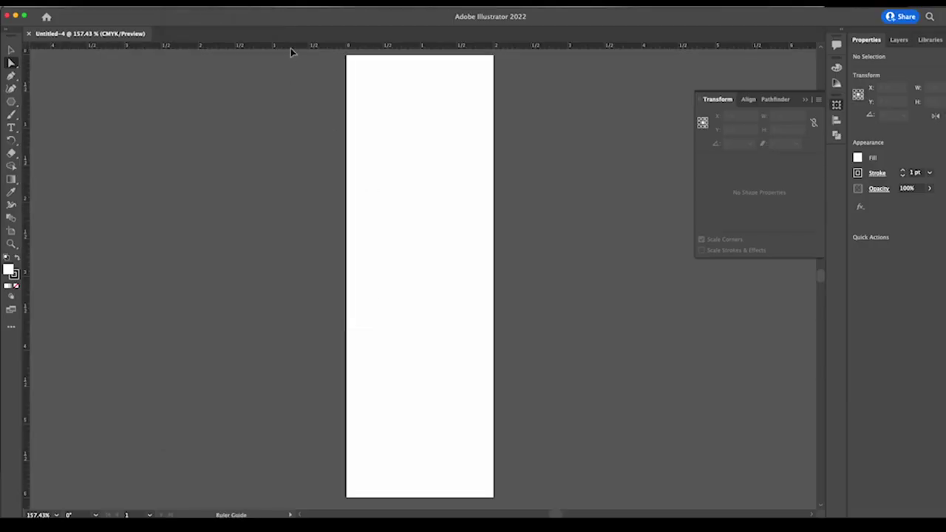
pyautogui.moveTo(290, 279); pyautogui.dragTo(290, 276)
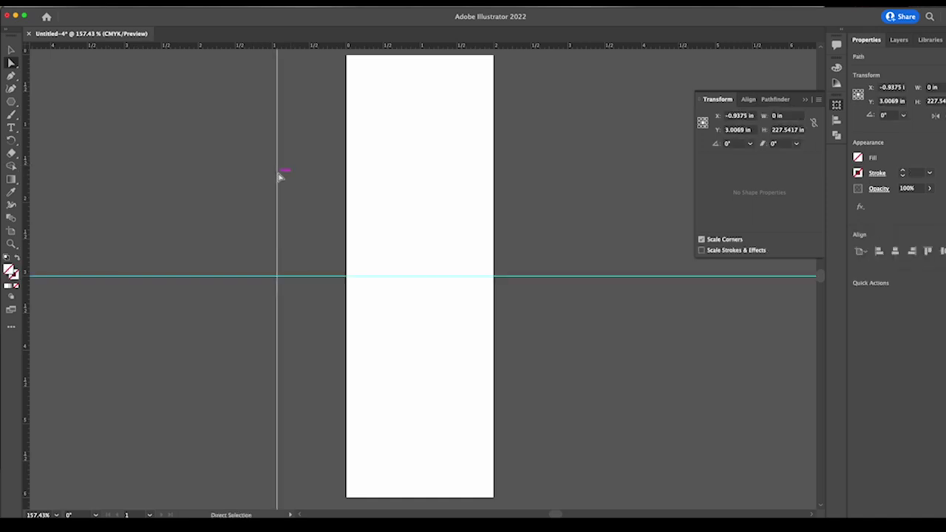
pyautogui.moveTo(281, 176); pyautogui.dragTo(420, 186)
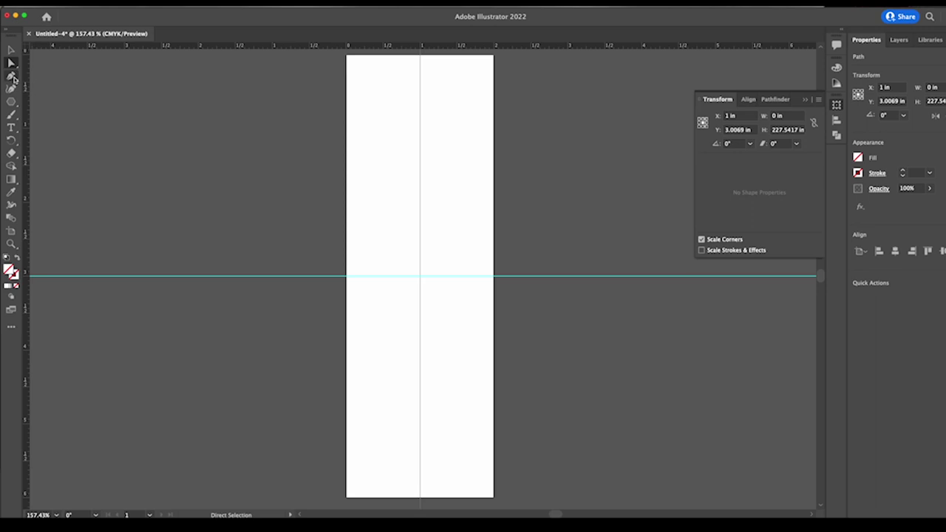
# - Draw the diamond with points at the left edge, top centre, right side and bottom centre
pyautogui.click(346, 277)
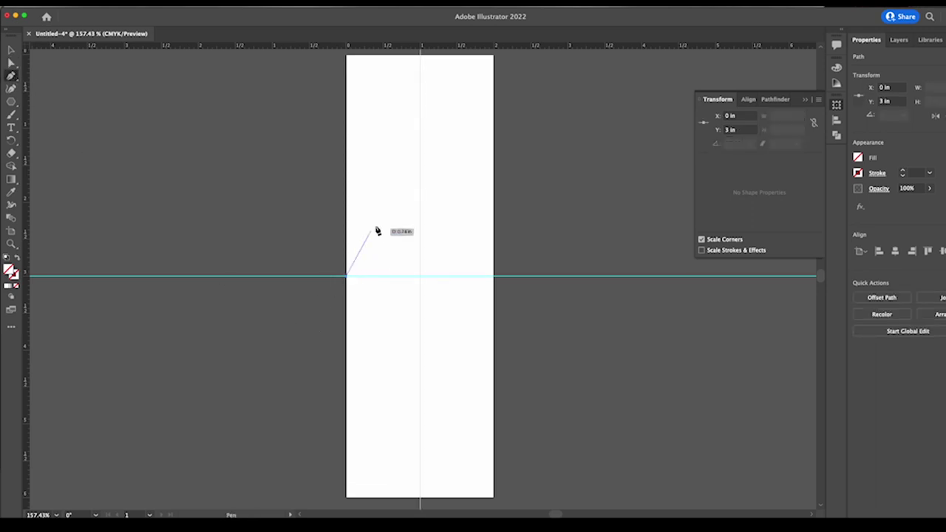
pyautogui.click(421, 56)
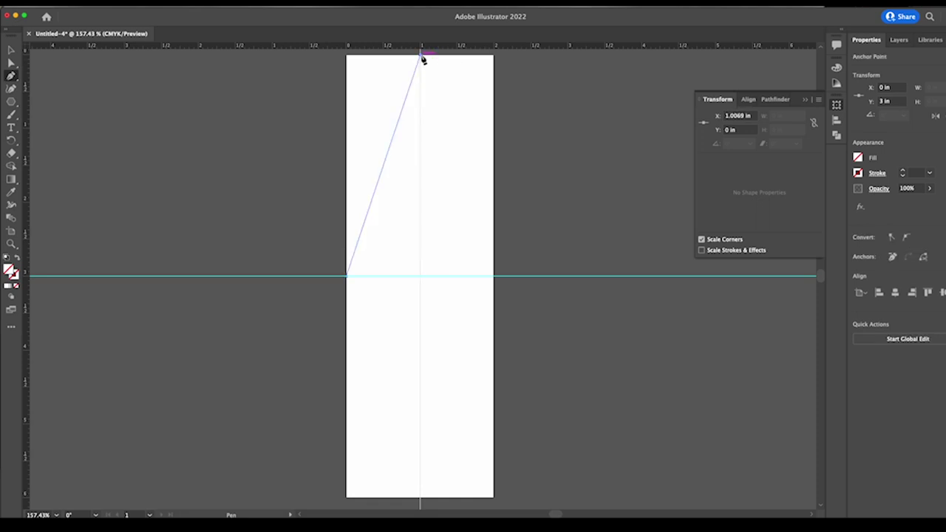
pyautogui.click(494, 277)
pyautogui.click(420, 496)
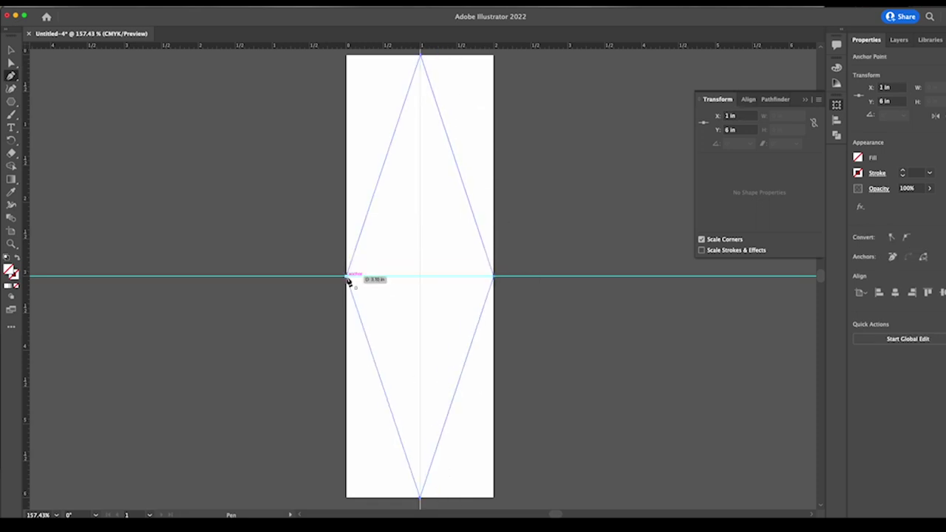
# - Give the diamond outline a visible 1 pt stroke
pyautogui.click(903, 172)
pyautogui.press('v')
pyautogui.click(327, 263)
pyautogui.press('super+equal')
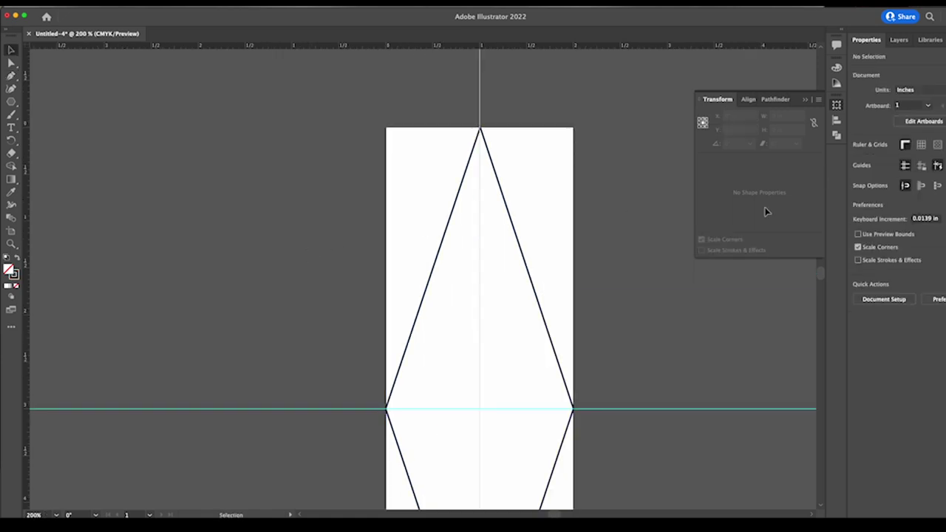
# - Select the diamond with Direct Selection and enable Scale Corners
pyautogui.click(452, 217)
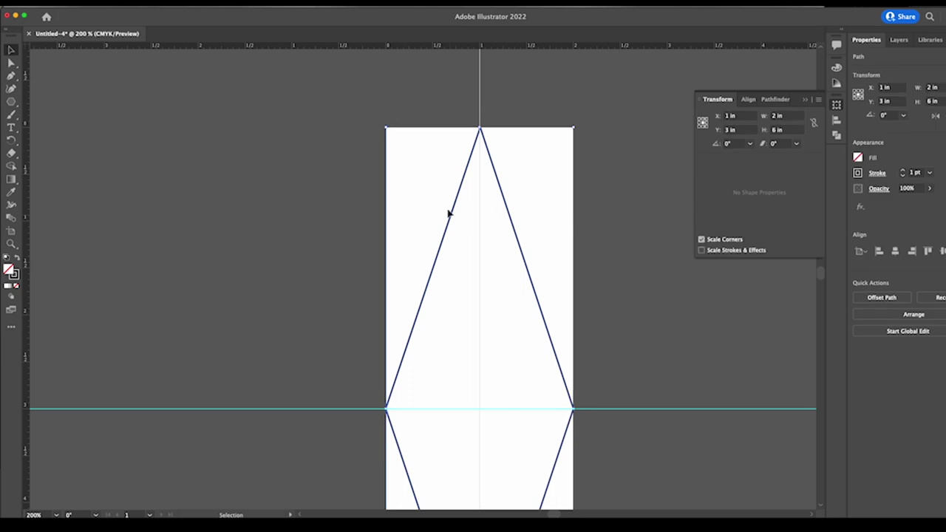
pyautogui.click(11, 65)
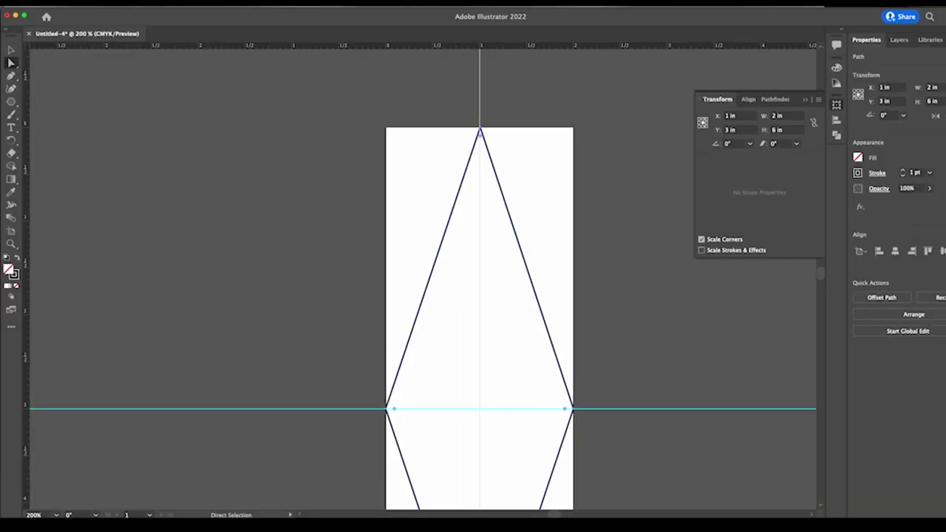
pyautogui.click(203, 0)
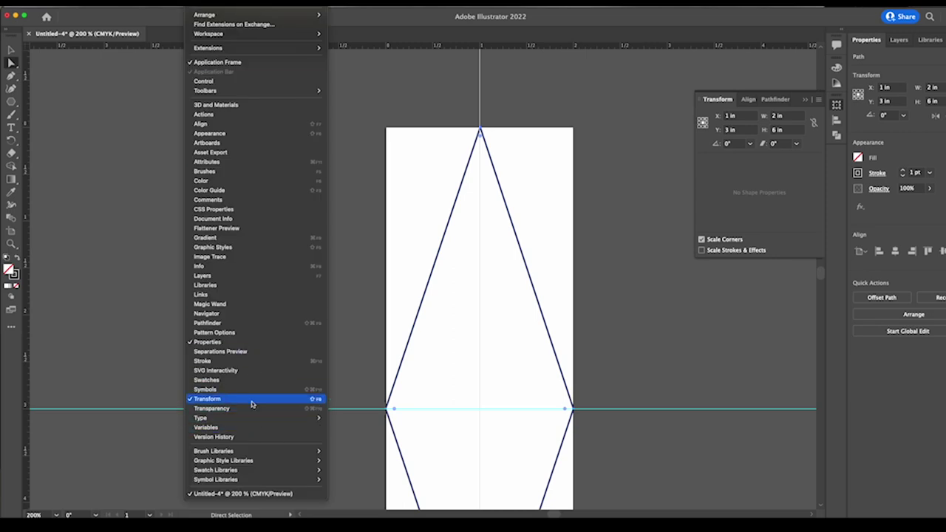
pyautogui.click(773, 208)
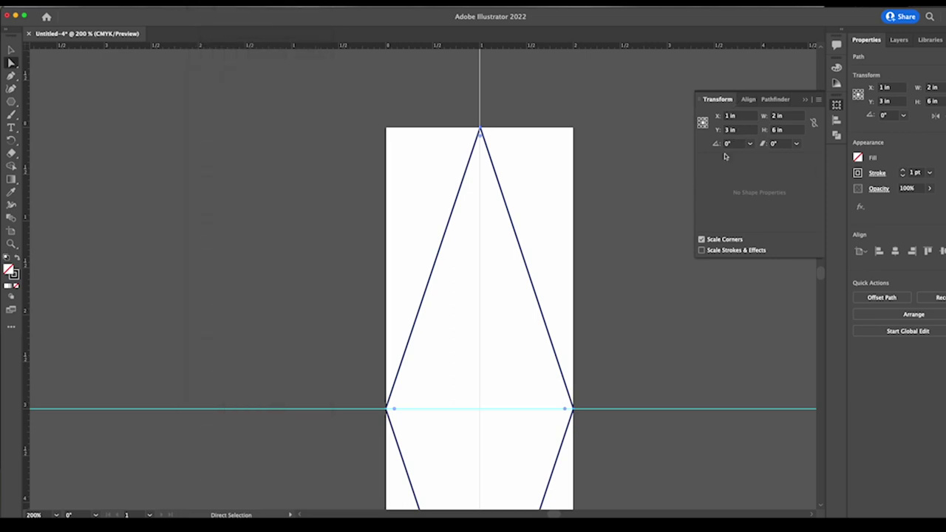
pyautogui.click(702, 241)
# - Round the diamond's top and bottom points to about 0.46 in corner radius
pyautogui.click(479, 135)
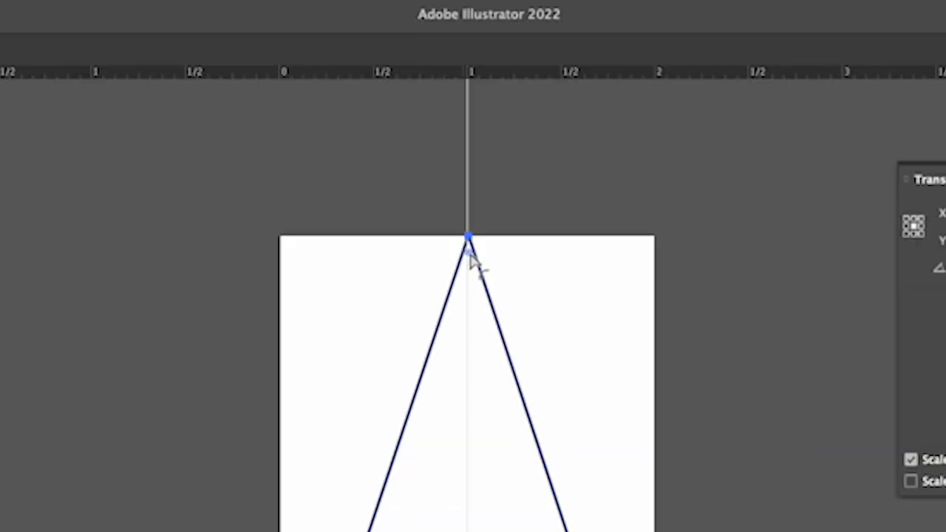
pyautogui.moveTo(470, 253); pyautogui.dragTo(467, 447)
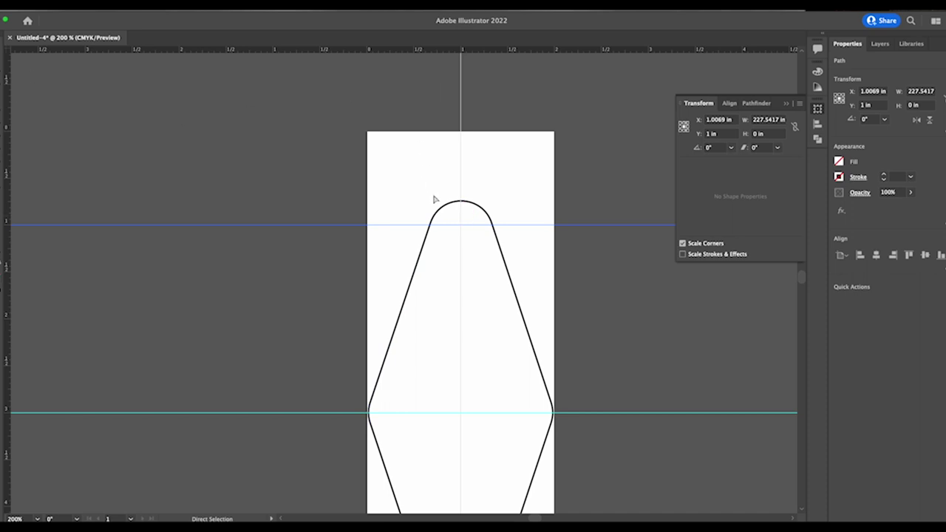
pyautogui.click(462, 205)
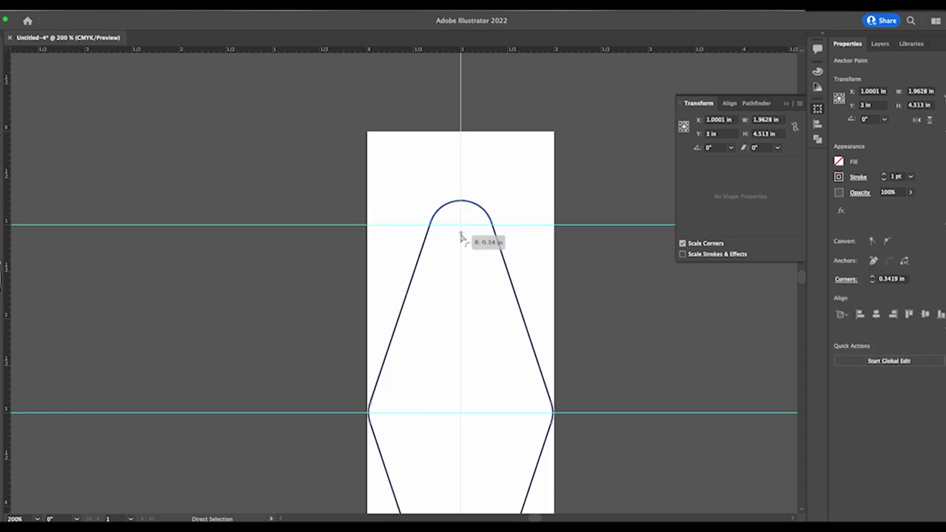
pyautogui.moveTo(460, 235); pyautogui.dragTo(458, 270)
pyautogui.scroll(-10, 458, 271)
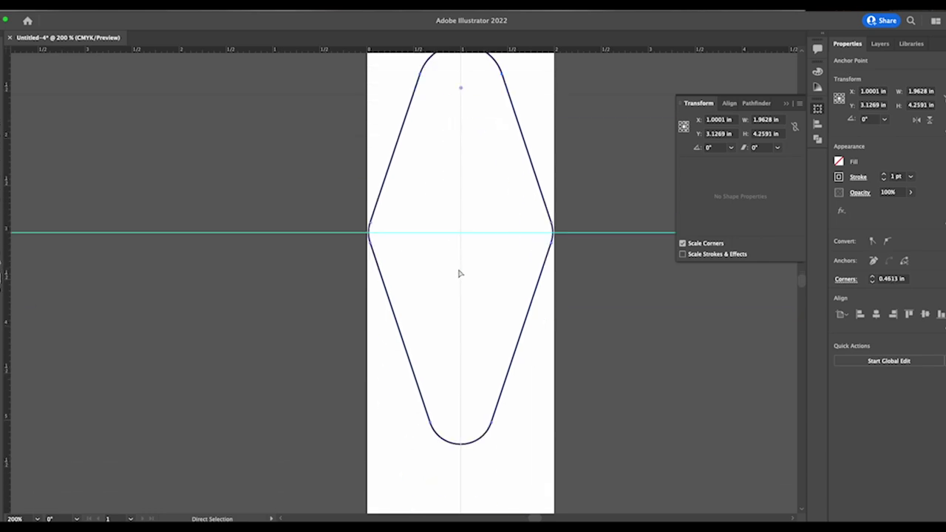
pyautogui.scroll(5, 459, 273)
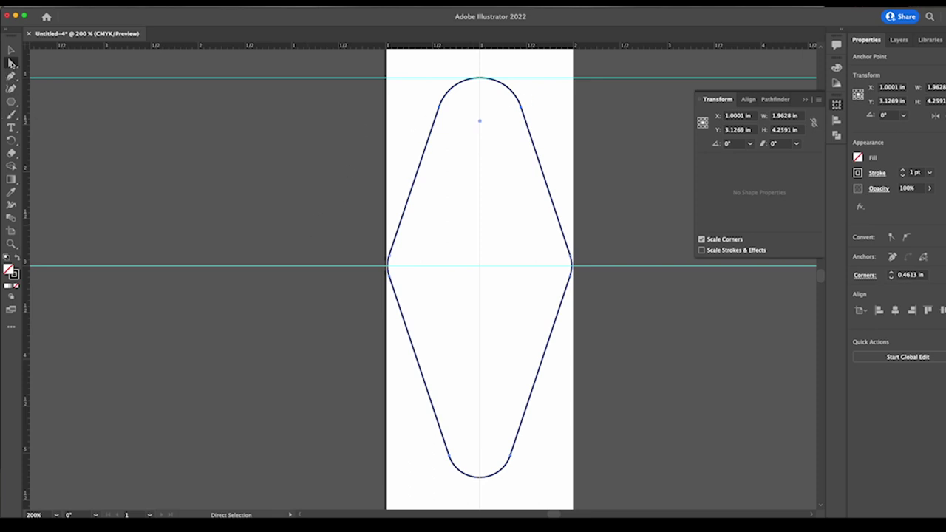
# - Draw two horizontal stripes across the tag's rounded top curve with the Pen tool
pyautogui.press('v')
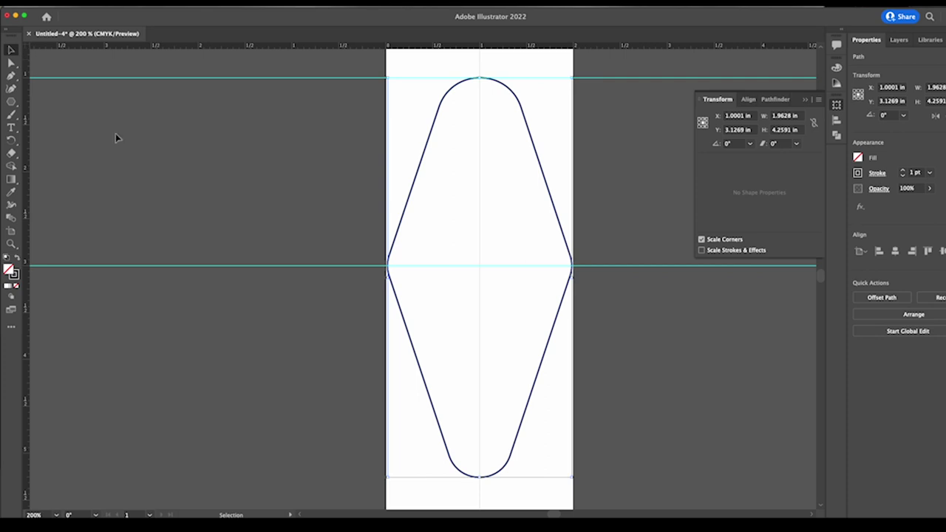
pyautogui.click(223, 175)
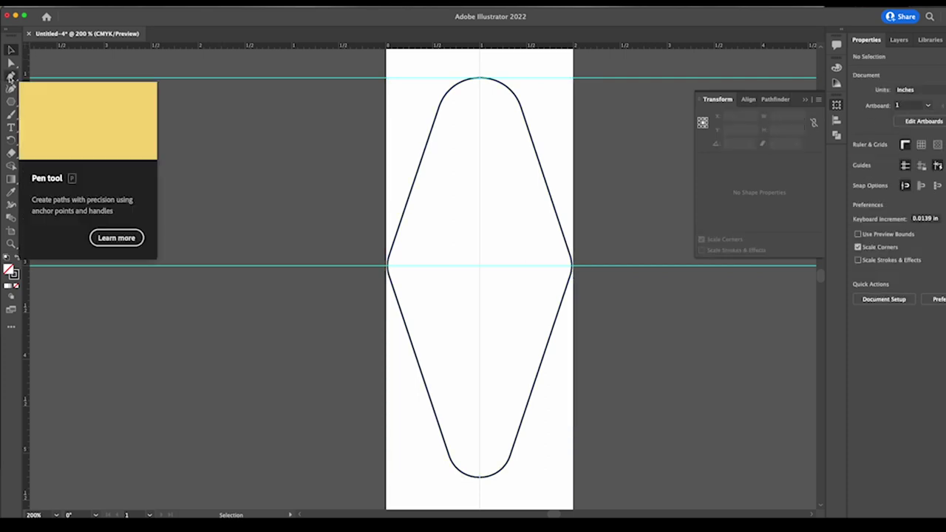
pyautogui.click(11, 76)
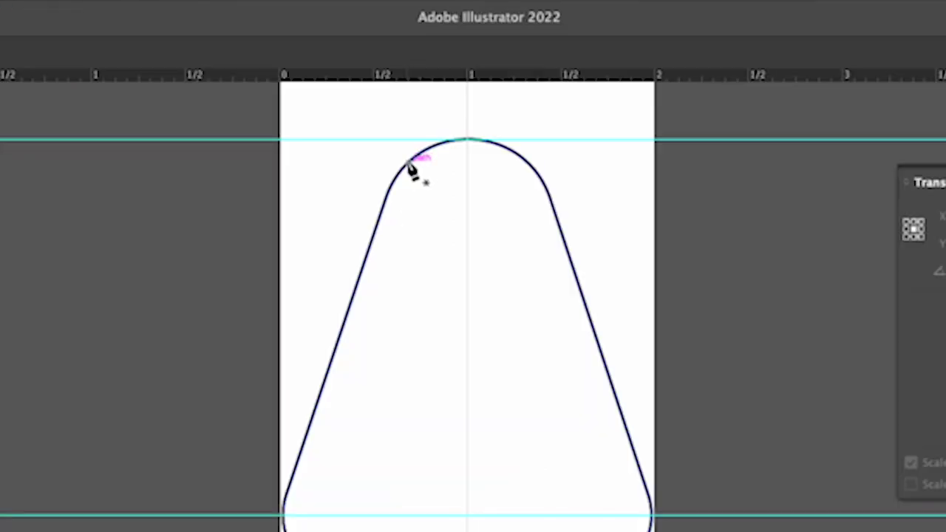
pyautogui.click(409, 161)
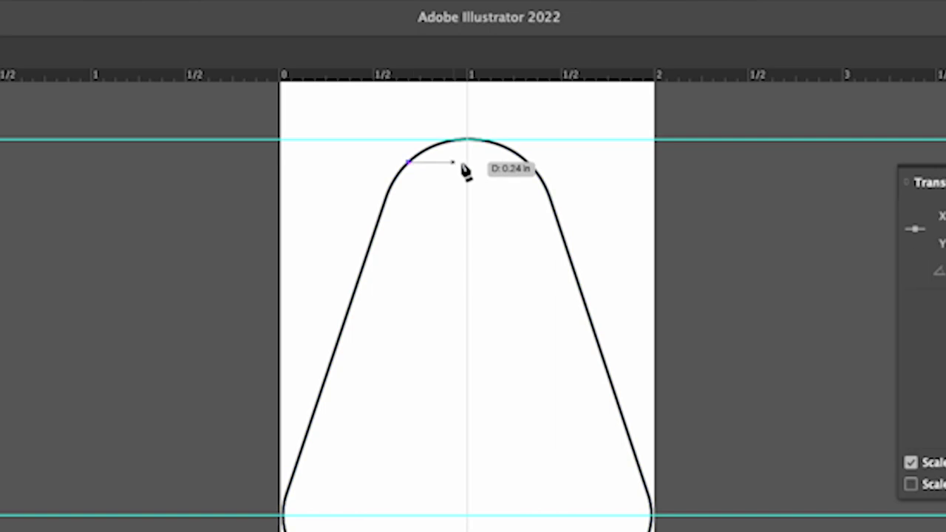
pyautogui.click(527, 161)
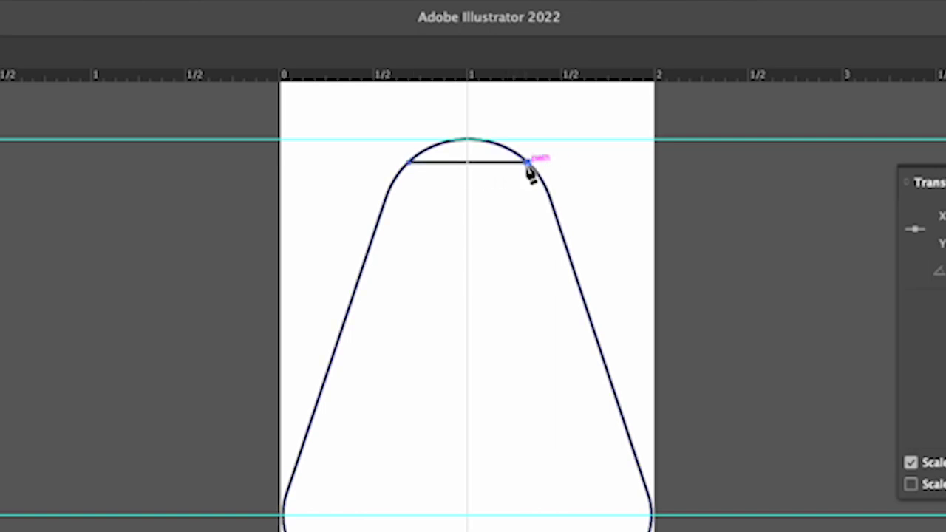
pyautogui.click(388, 180)
pyautogui.click(545, 180)
# - Add two more stripes across the top curve and one across the bottom end
pyautogui.click(382, 200)
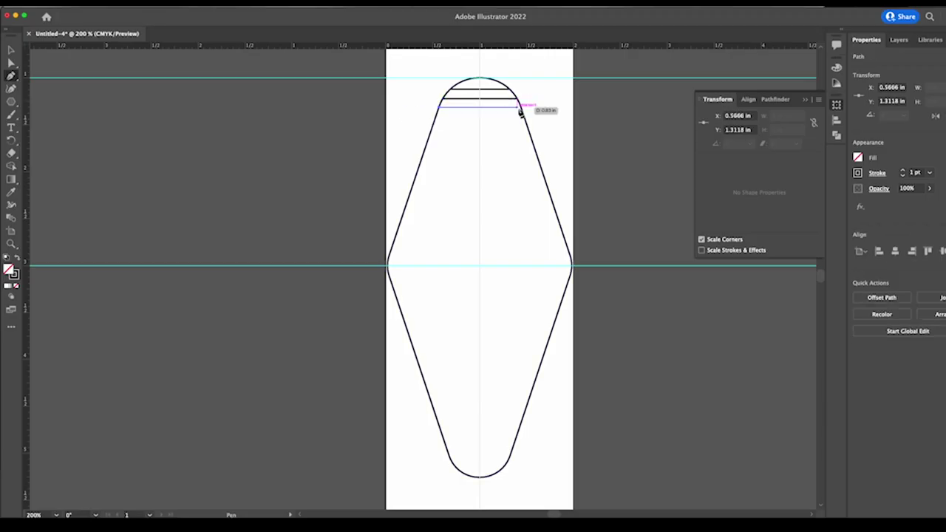
pyautogui.click(550, 200)
pyautogui.click(436, 118)
pyautogui.click(523, 116)
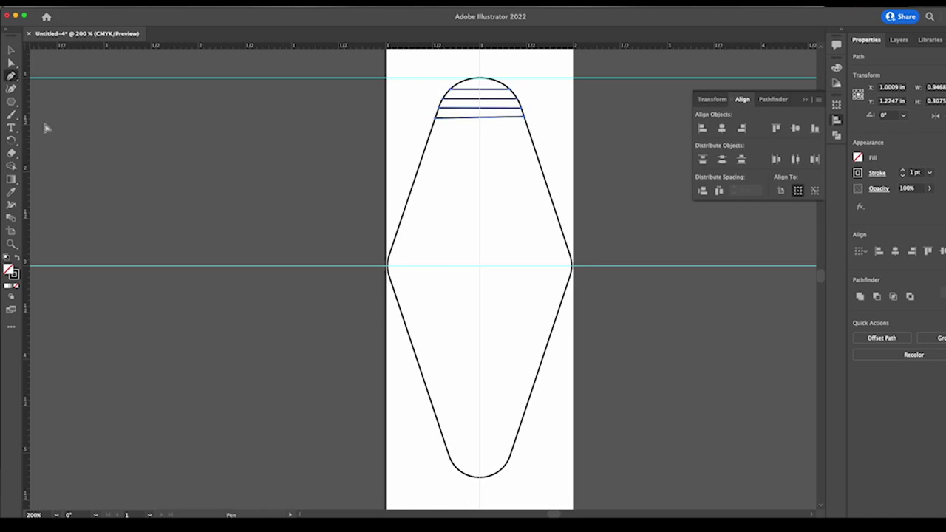
pyautogui.click(449, 457)
pyautogui.click(509, 457)
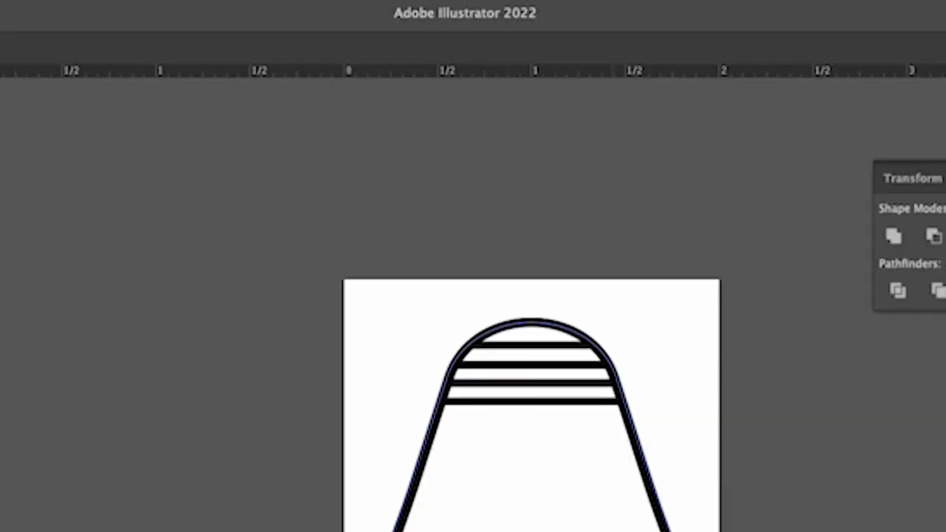
# - Move the second top stripe down onto the lower stripe
pyautogui.click(574, 338)
pyautogui.click(556, 370)
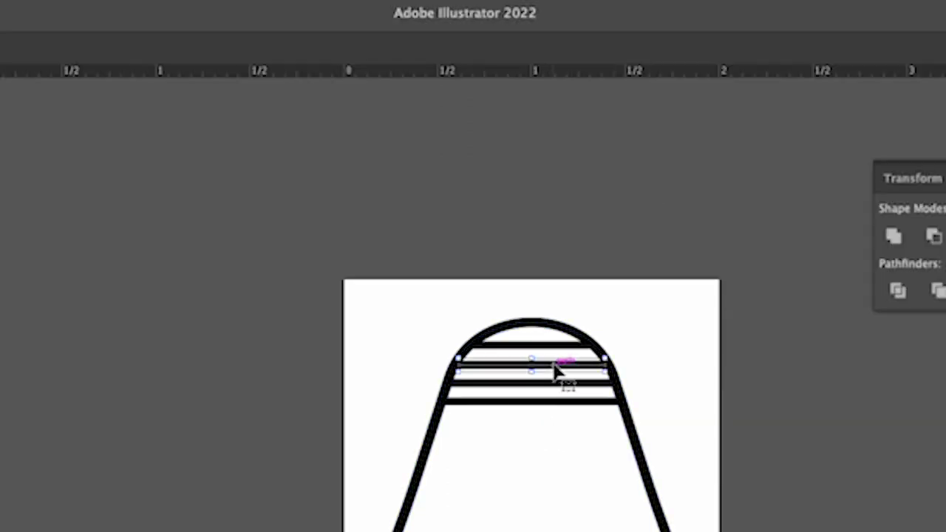
pyautogui.moveTo(556, 370); pyautogui.dragTo(556, 388)
pyautogui.hotkey('ctrl', 'a')
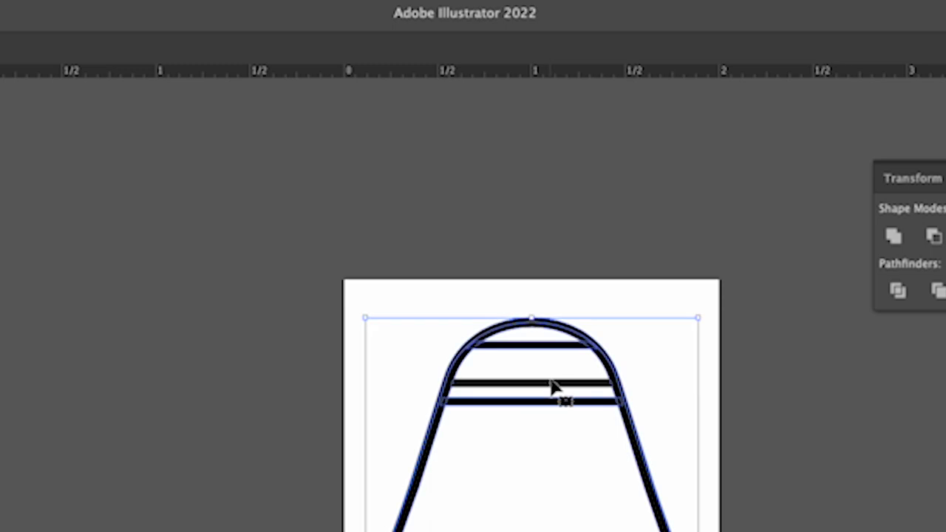
pyautogui.click(557, 389)
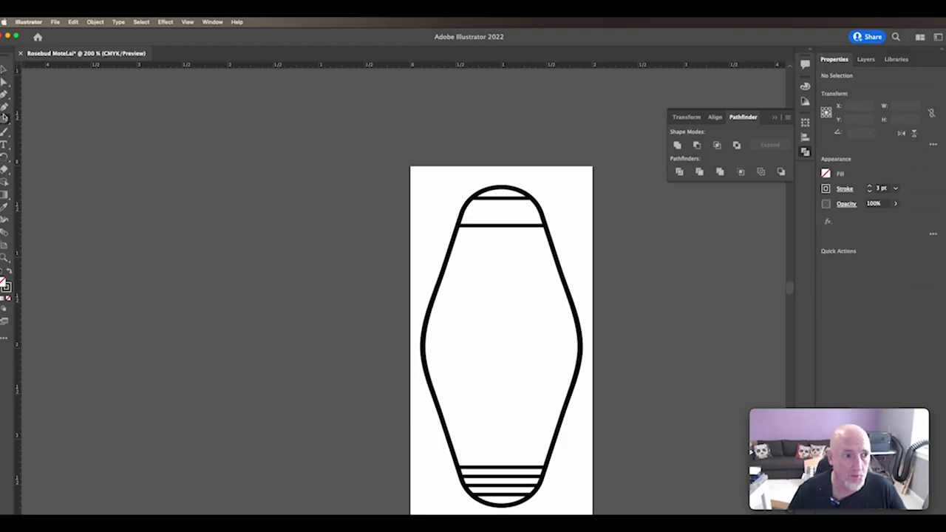
# - Draw a 0.25 in hole circle in the top band and centre it horizontally on the tag
pyautogui.moveTo(246, 165)
pyautogui.mouseDown()
pyautogui.moveTo(271, 189)
pyautogui.moveTo(506, 216)
pyautogui.mouseUp()
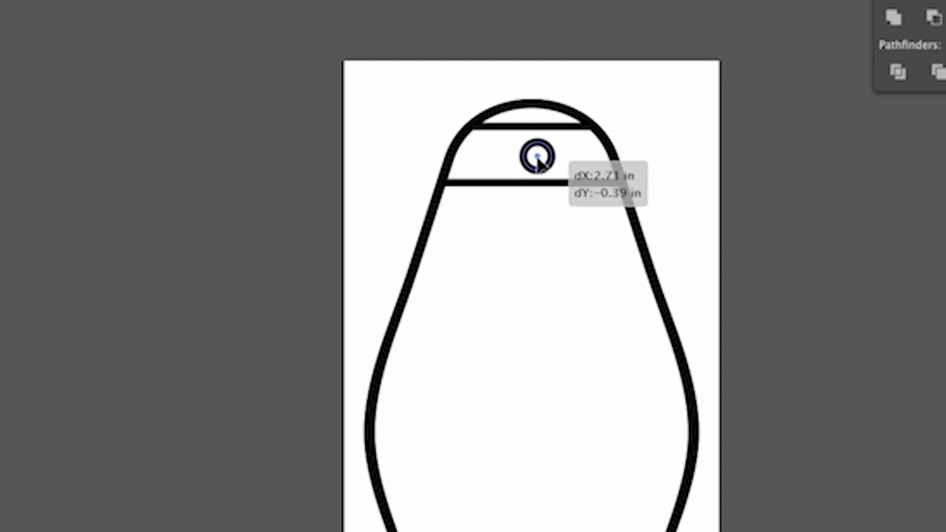
pyautogui.moveTo(538, 160); pyautogui.dragTo(533, 161)
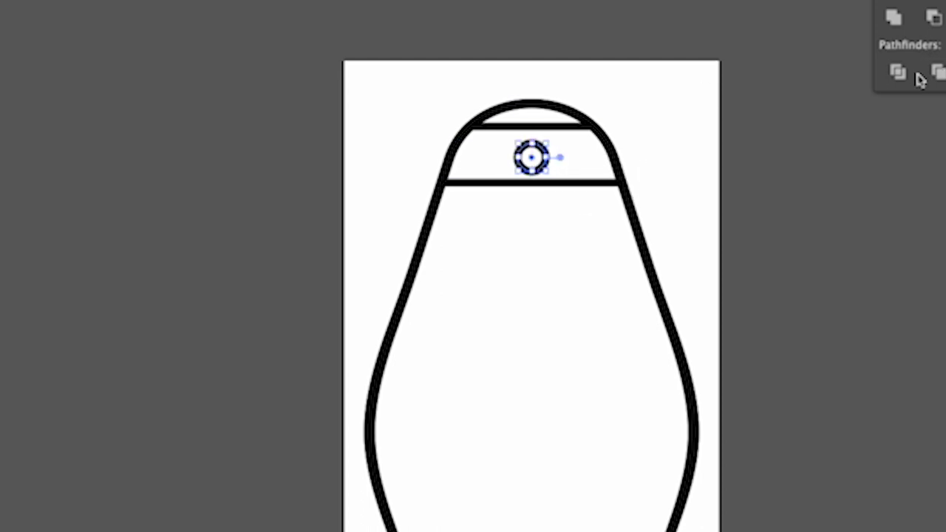
pyautogui.keyDown('shift'); pyautogui.click(665, 310); pyautogui.keyUp('shift')
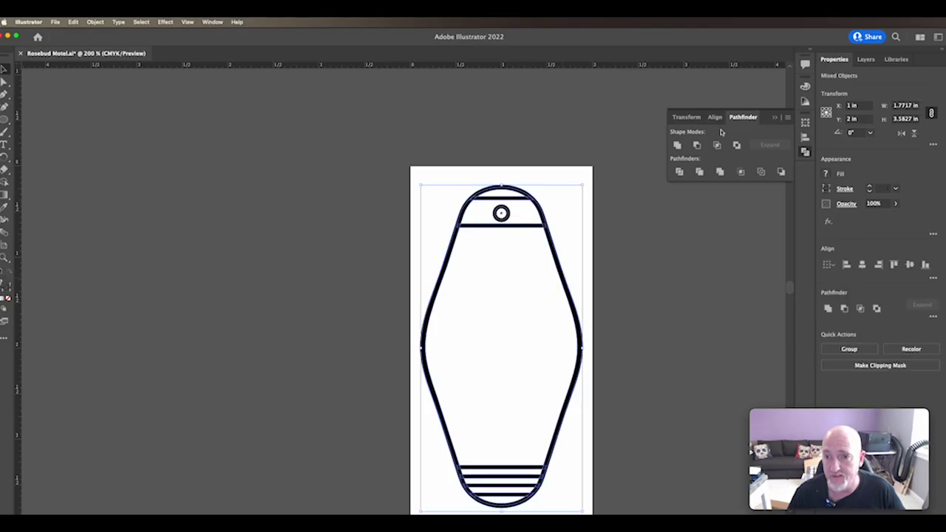
pyautogui.click(717, 118)
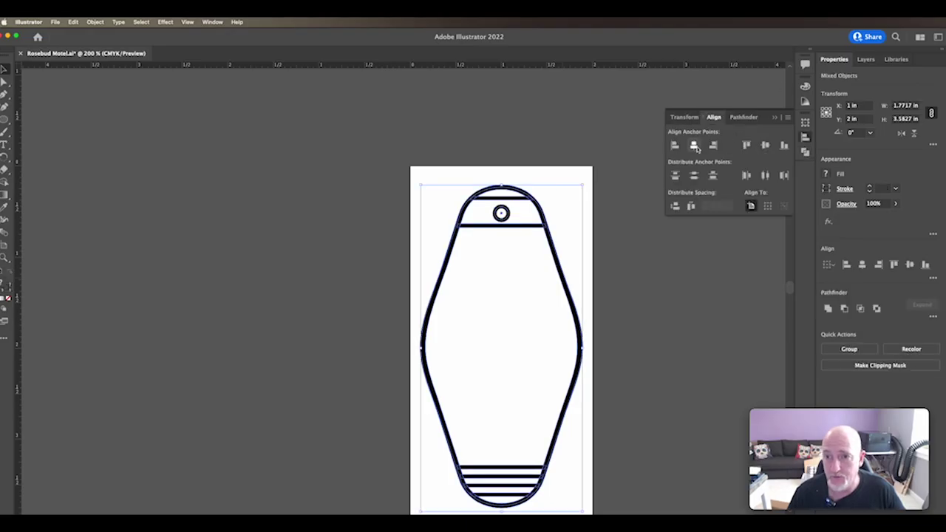
pyautogui.click(394, 134)
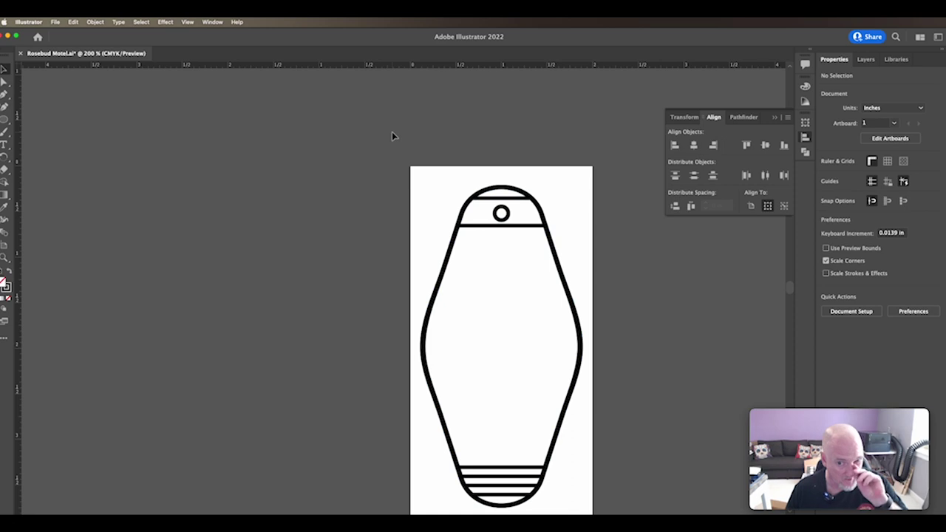
# - Draw stripes running from each tag edge to the hole on both sides
pyautogui.press('p')
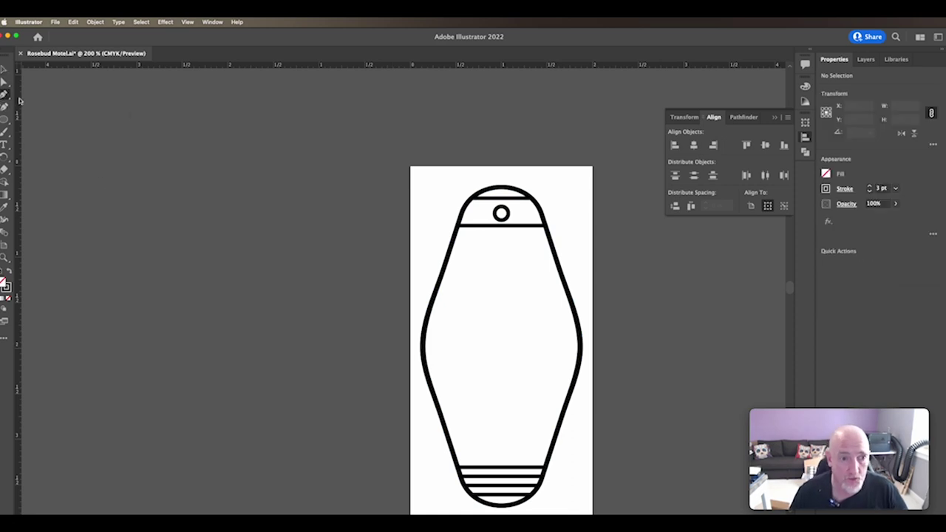
pyautogui.click(464, 208)
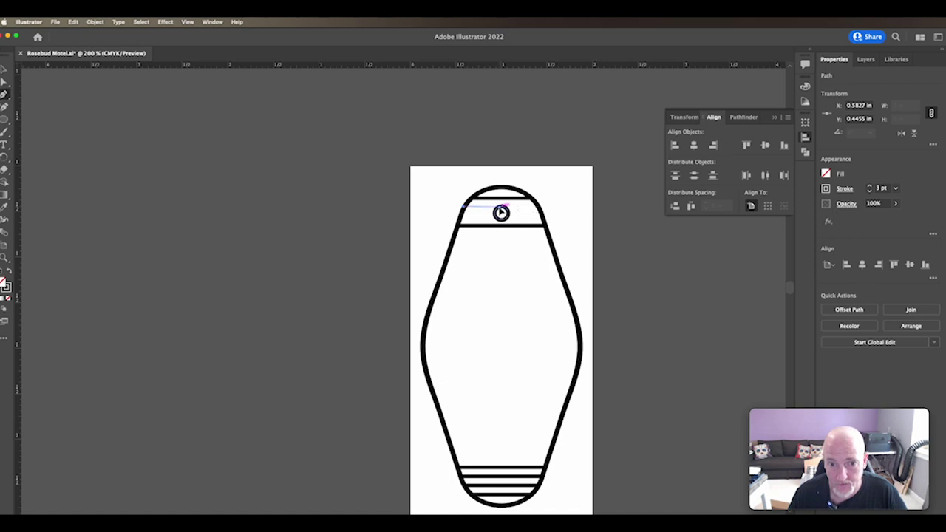
pyautogui.click(501, 213)
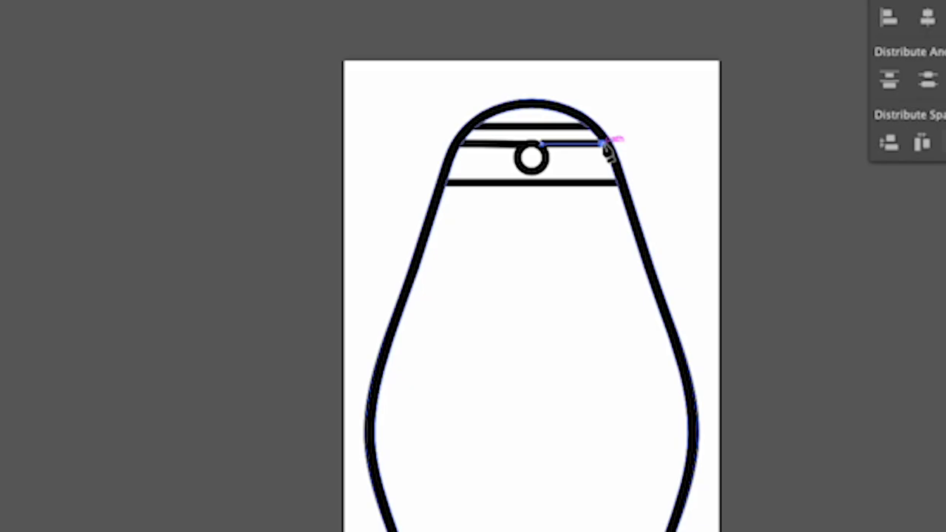
pyautogui.click(603, 143)
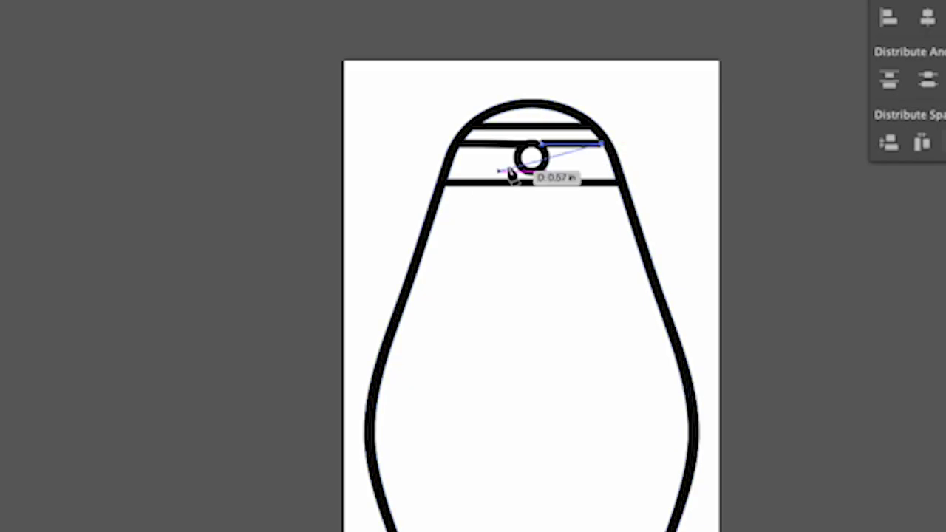
pyautogui.click(452, 160)
pyautogui.click(518, 162)
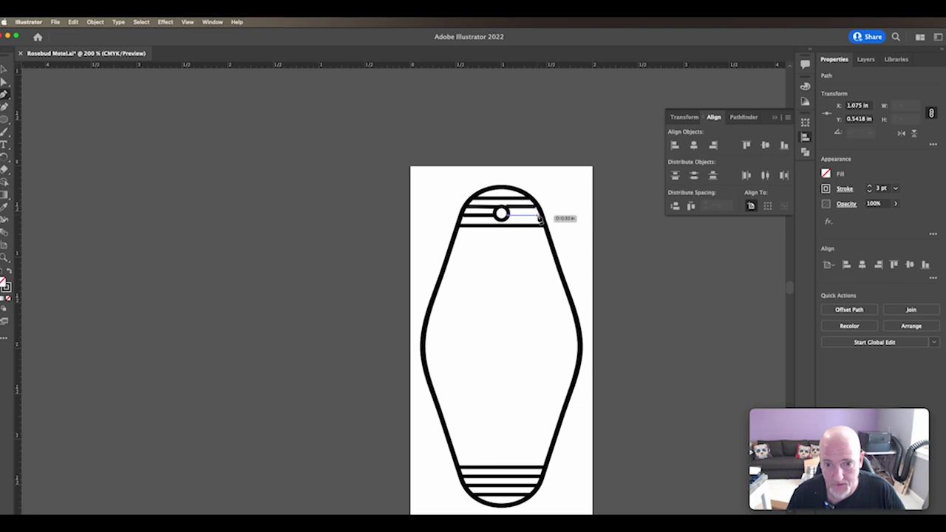
pyautogui.click(543, 216)
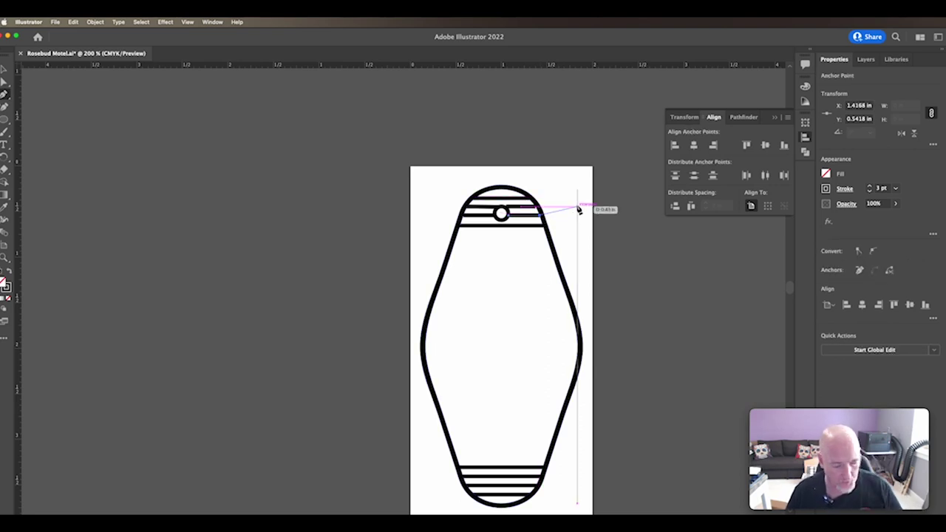
pyautogui.press('Escape')
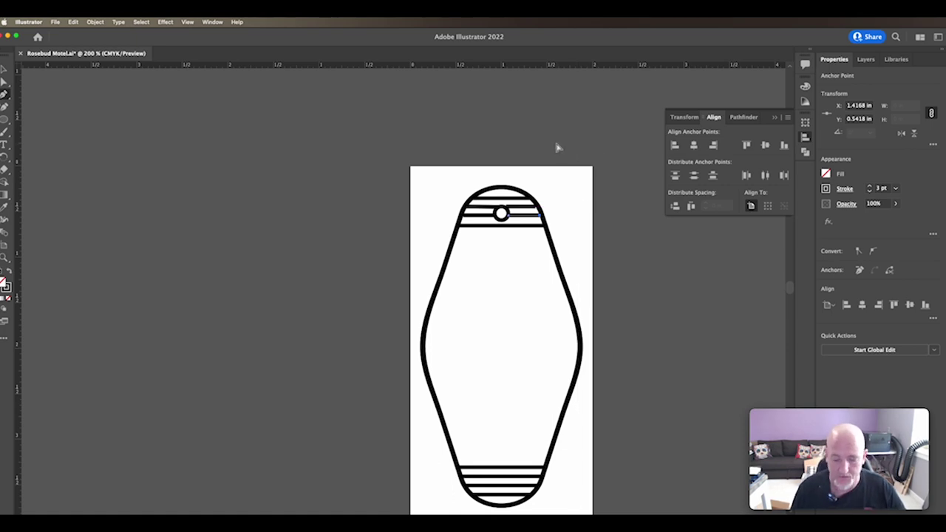
# - Shift the right stripe segment toward the hole and raise the hole circle in line with the stripes
pyautogui.press('super+equal')
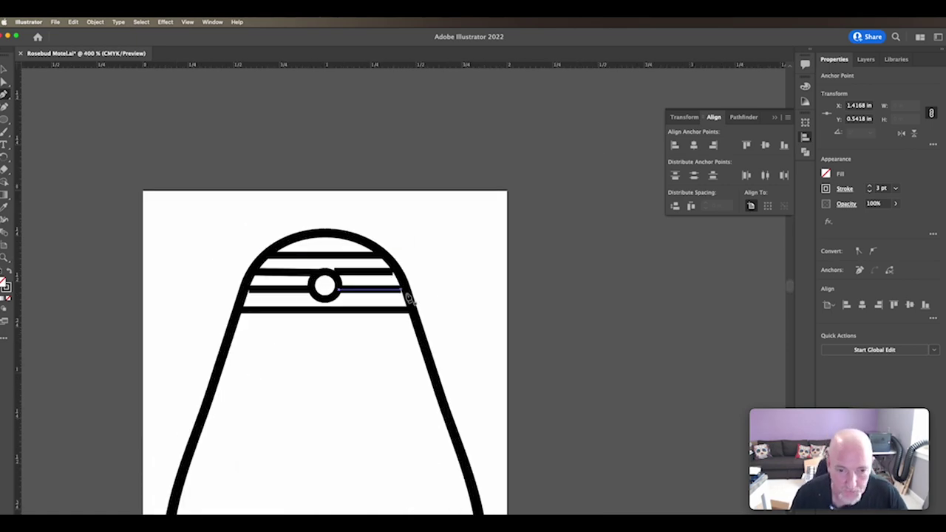
pyautogui.press('v')
pyautogui.moveTo(384, 289); pyautogui.dragTo(250, 295)
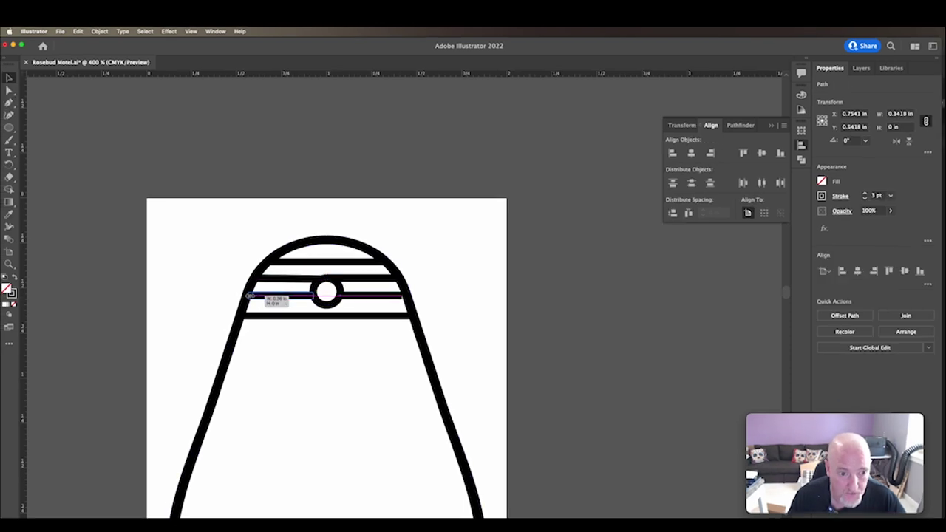
pyautogui.click(432, 302)
pyautogui.click(368, 348)
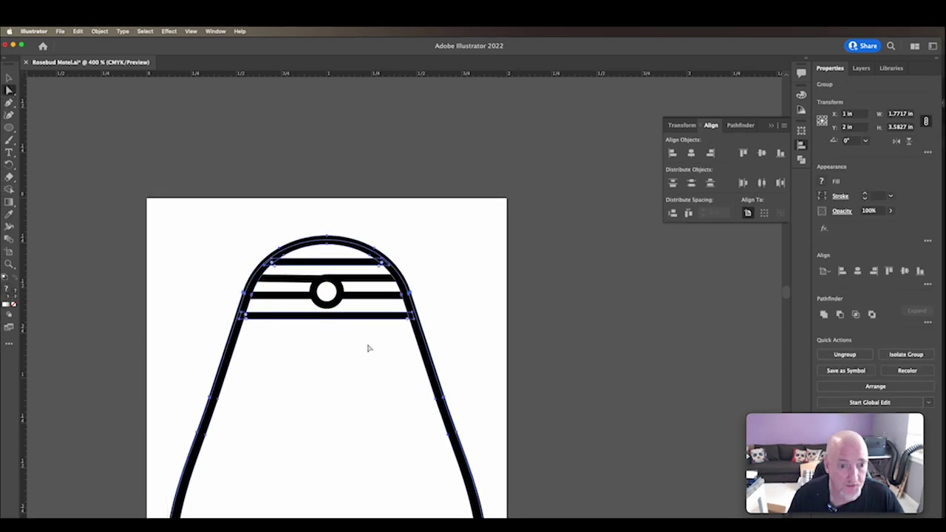
pyautogui.click(338, 305)
pyautogui.click(116, 182)
pyautogui.click(327, 311)
pyautogui.moveTo(328, 310); pyautogui.dragTo(328, 306)
pyautogui.click(440, 295)
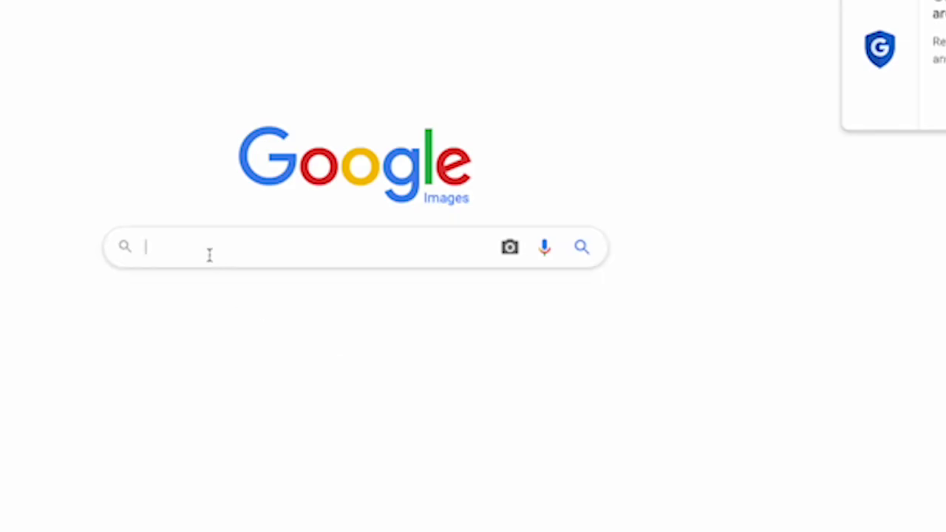
pyautogui.click(209, 254)
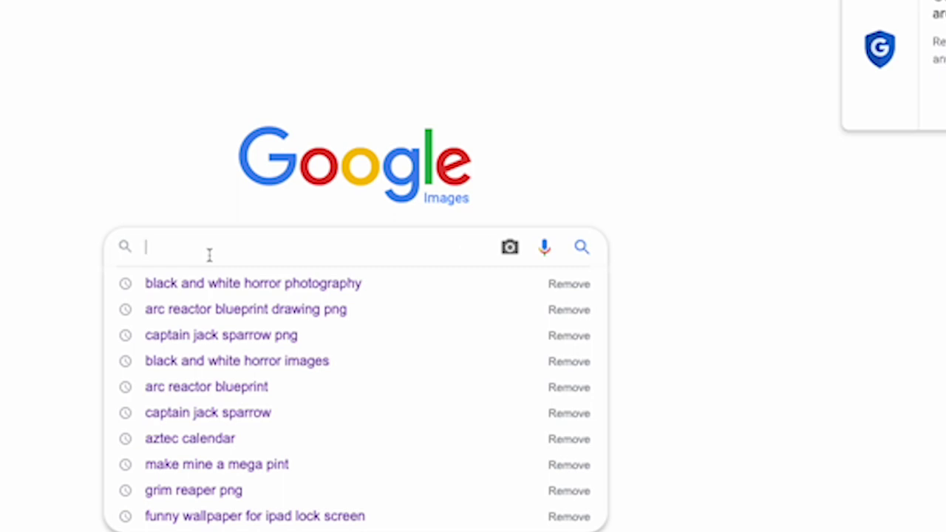
# - Search Google Images for 'lazy o motel', open the article with the sign photo, and return to Illustrator
pyautogui.write('lazy o')
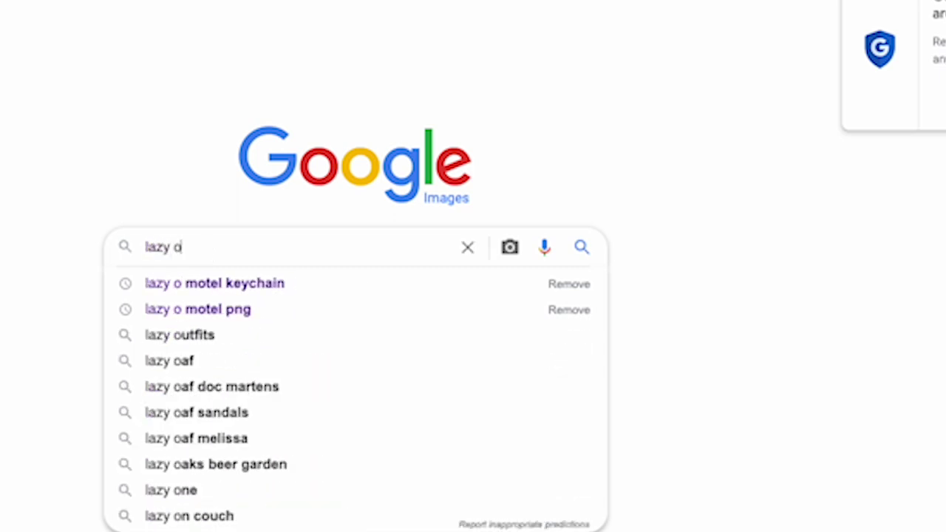
pyautogui.write(' motel')
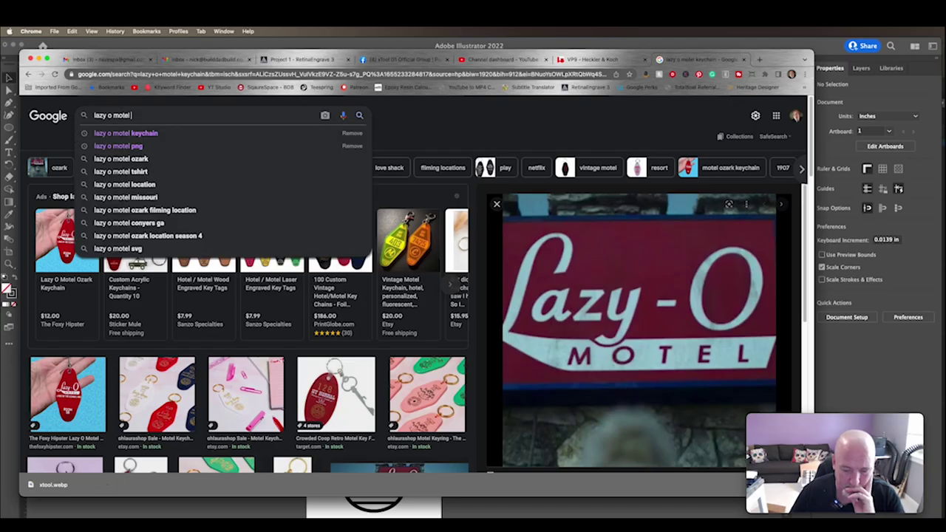
pyautogui.write('o')
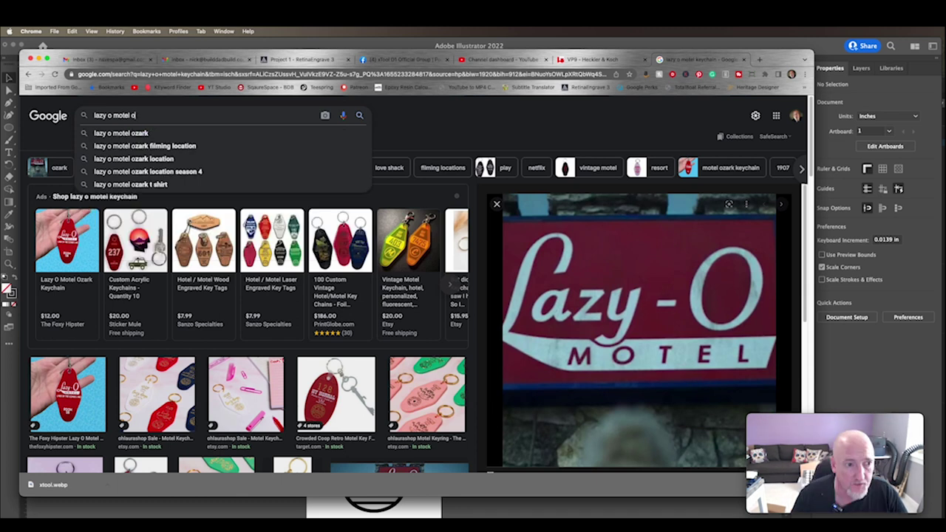
pyautogui.write('z')
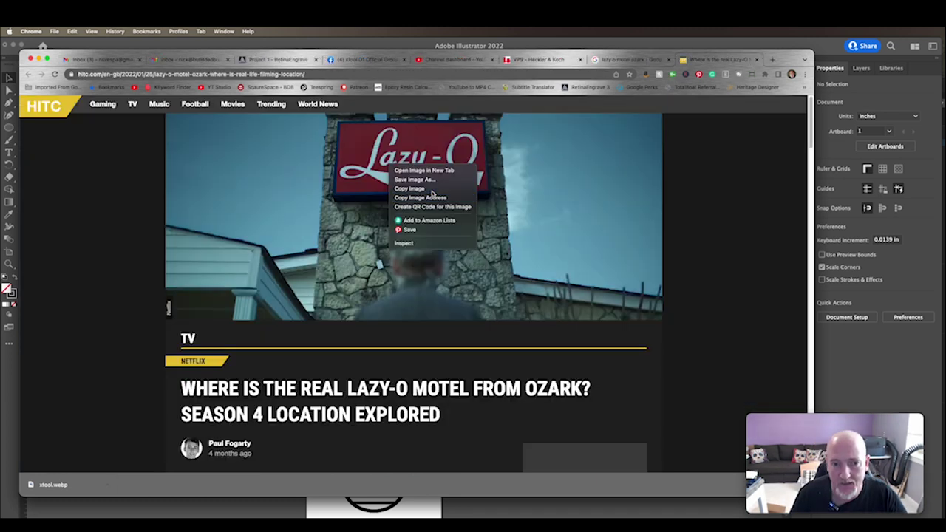
pyautogui.click(414, 189)
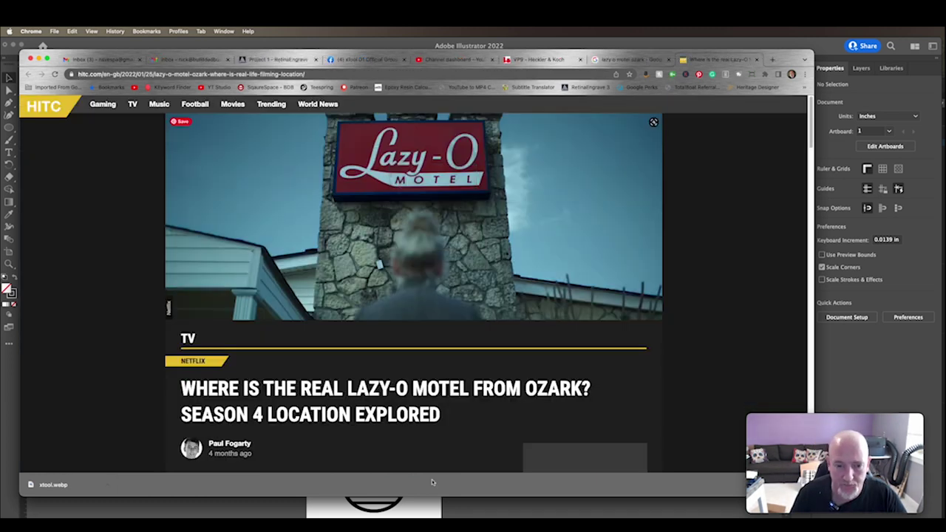
pyautogui.click(490, 507)
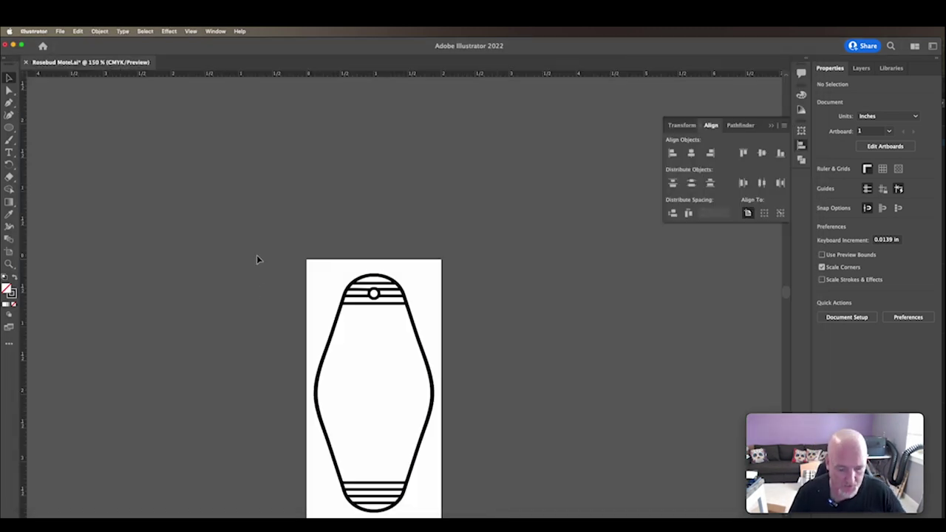
# - Paste the motel sign photo and image-trace it with the Default preset
pyautogui.hscroll(-10, 175, 347)
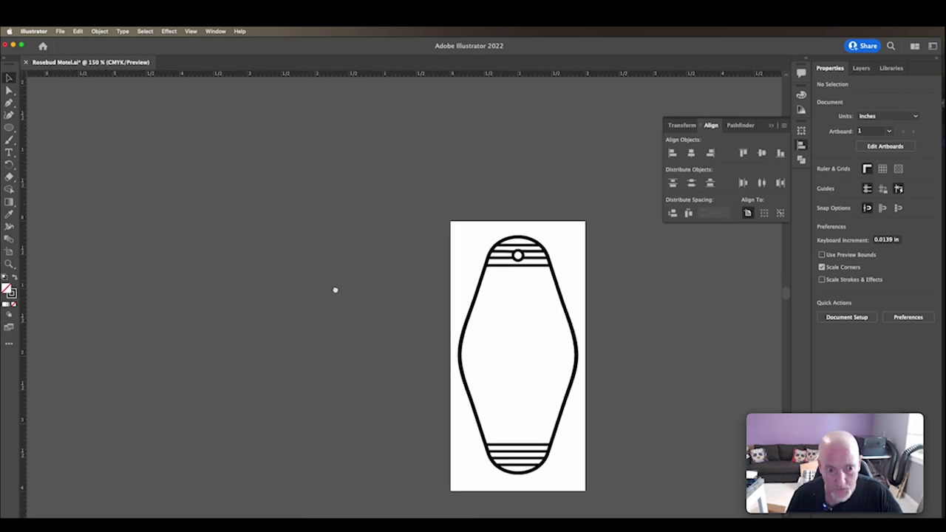
pyautogui.press('super+v')
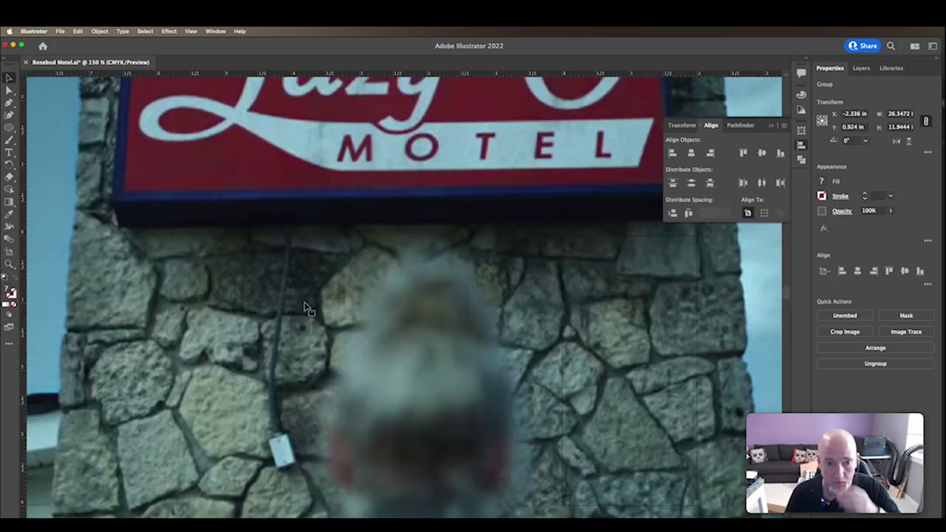
pyautogui.scroll(5, 422, 338)
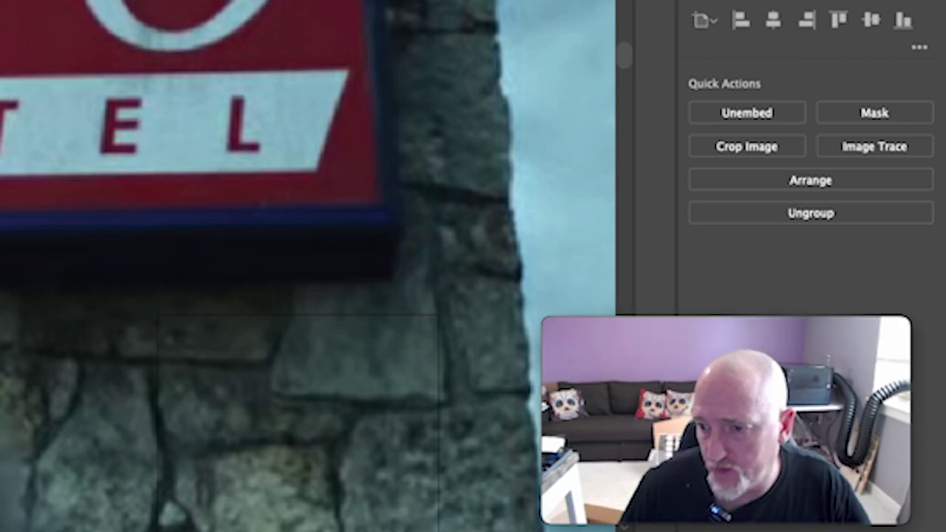
pyautogui.click(871, 148)
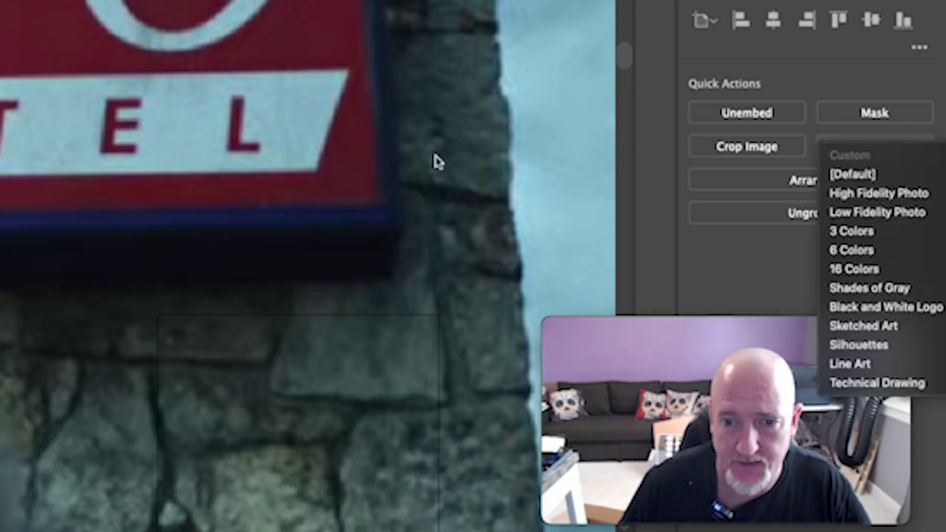
pyautogui.click(907, 175)
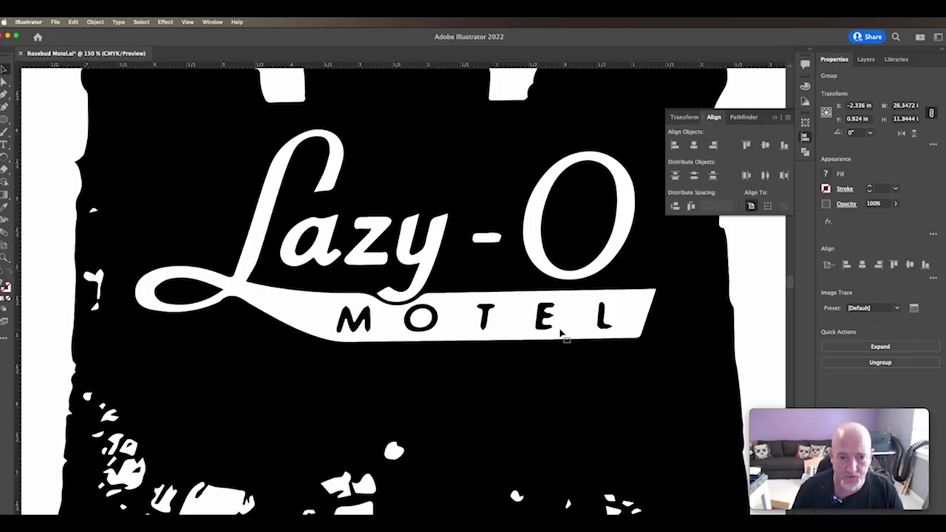
pyautogui.press('super+minus')
pyautogui.press('super+minus')
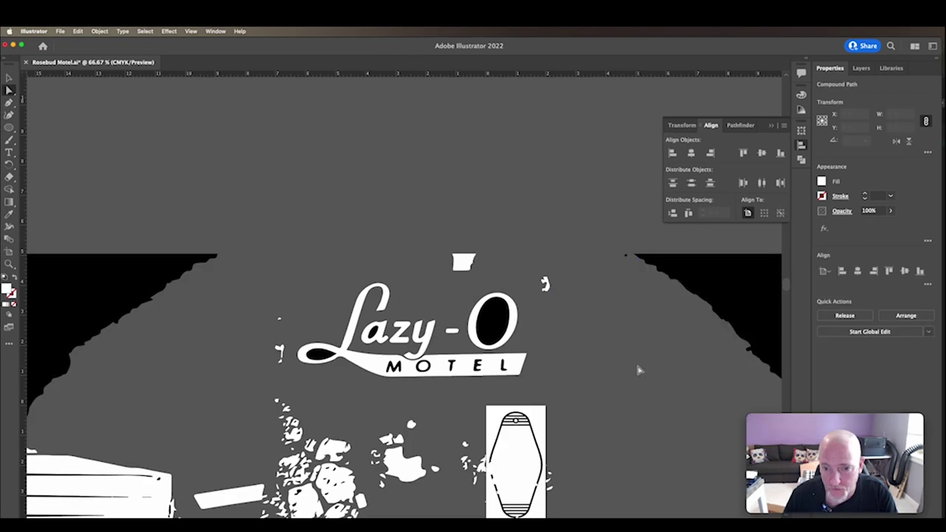
# - Delete the black background pieces, texture specks and stray white shapes, leaving only the Lazy-O logo
pyautogui.click(724, 296)
pyautogui.press('Delete')
pyautogui.click(724, 296)
pyautogui.press('Delete')
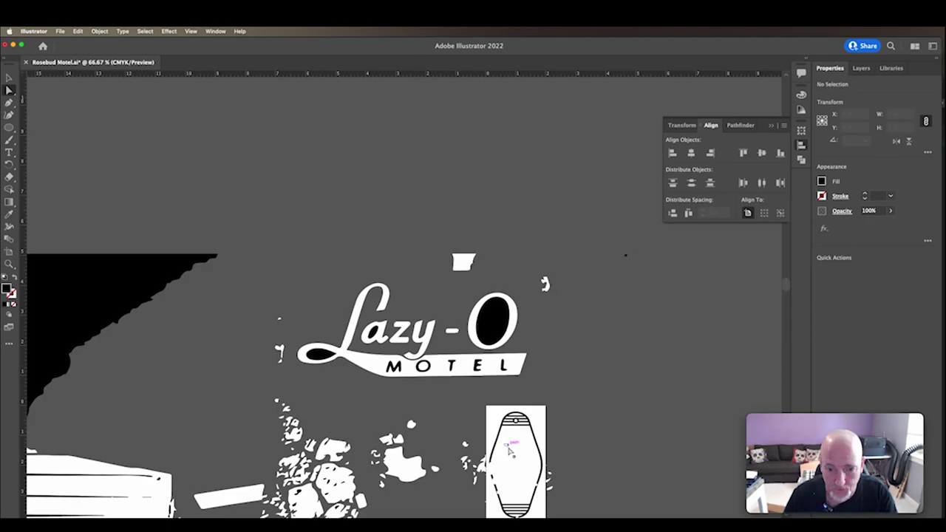
pyautogui.click(518, 445)
pyautogui.click(392, 452)
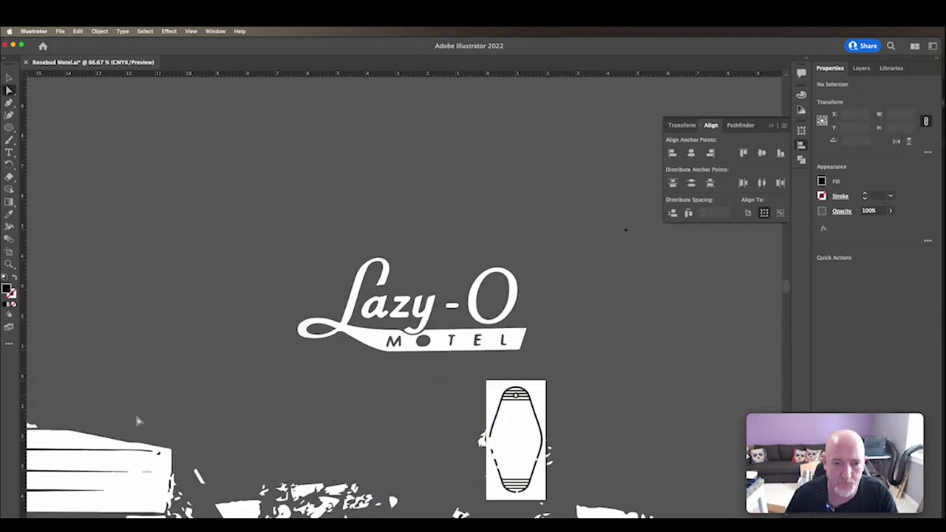
pyautogui.press('Delete')
pyautogui.scroll(-1, 138, 421)
pyautogui.click(94, 478)
pyautogui.press('Delete')
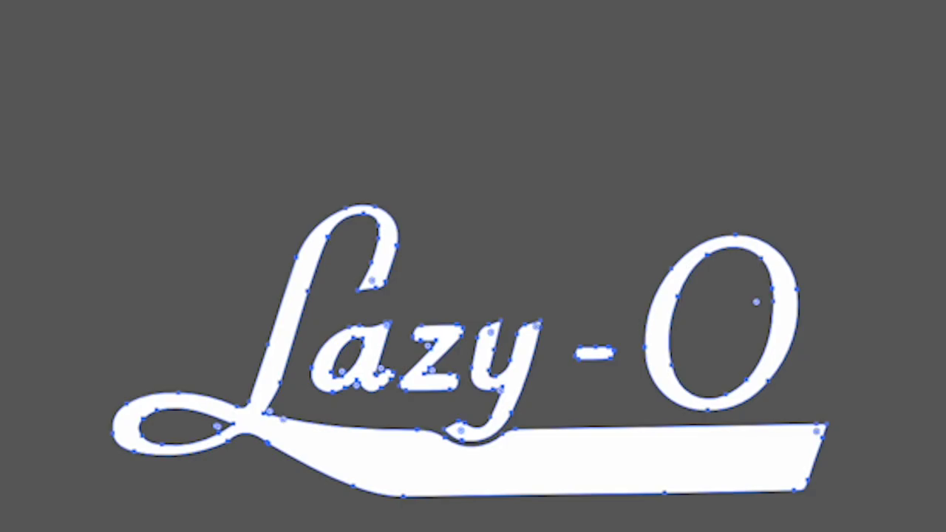
pyautogui.click(443, 340)
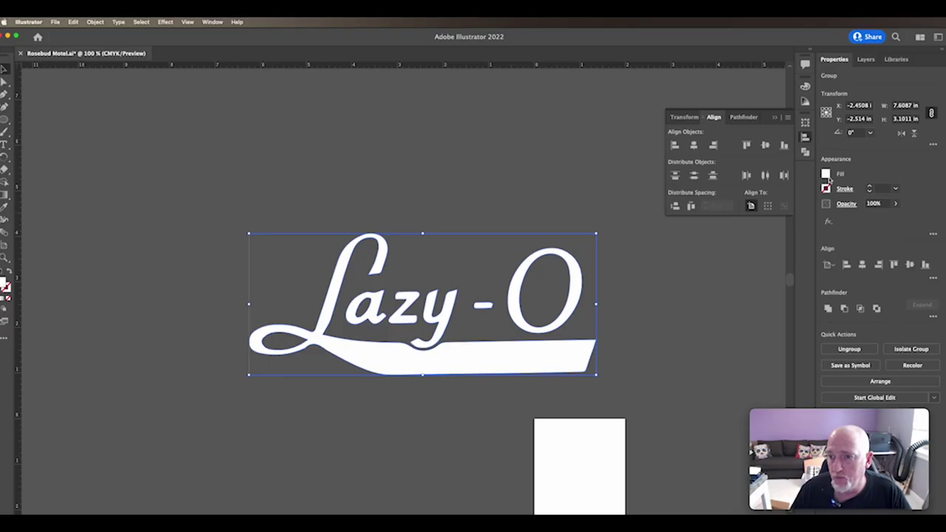
# - Fill the Lazy-O logo black and resize it to span and centre across the tag's middle
pyautogui.click(825, 174)
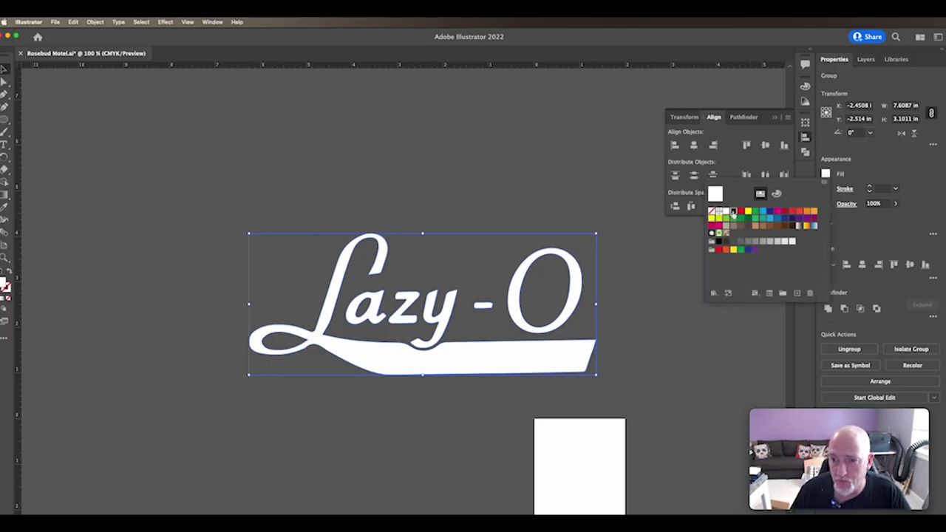
pyautogui.click(733, 211)
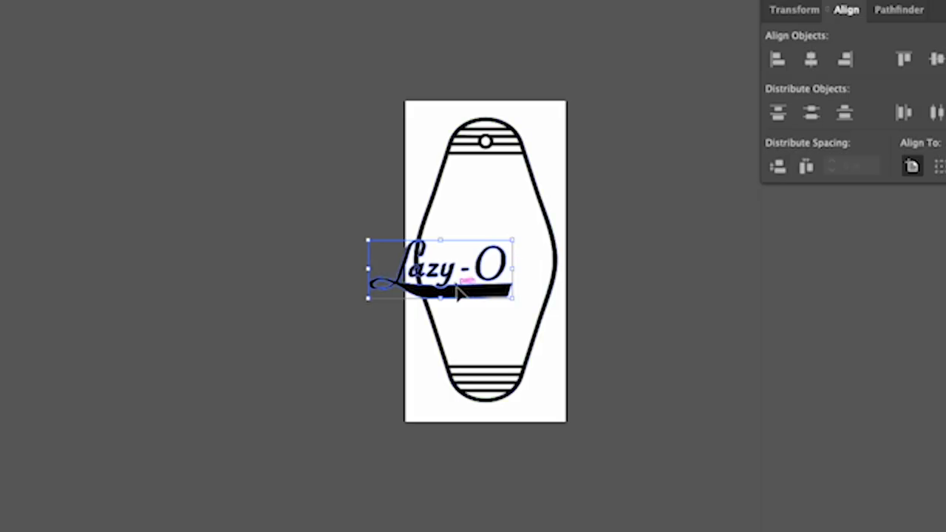
pyautogui.moveTo(457, 286); pyautogui.dragTo(504, 270)
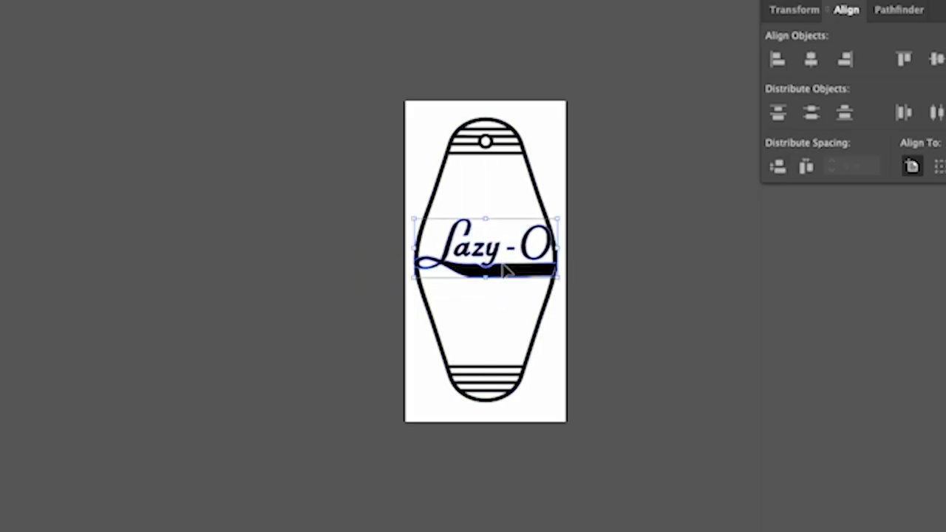
pyautogui.moveTo(558, 216); pyautogui.dragTo(535, 226)
pyautogui.moveTo(476, 259); pyautogui.dragTo(487, 256)
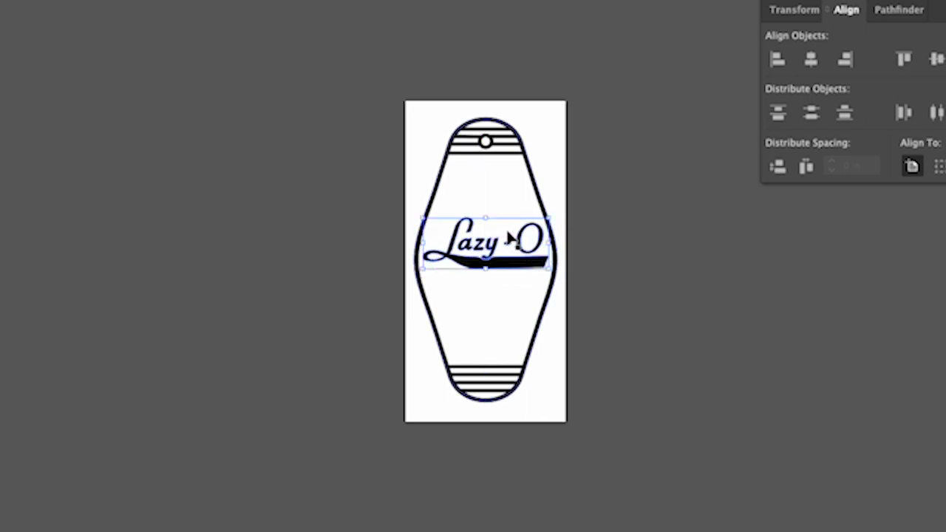
pyautogui.moveTo(556, 213); pyautogui.dragTo(555, 212)
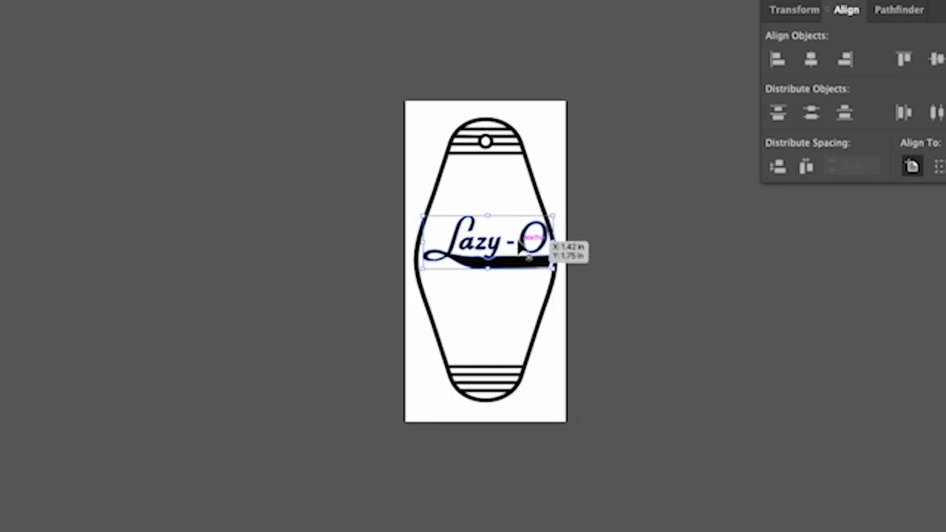
pyautogui.moveTo(519, 251); pyautogui.dragTo(511, 250)
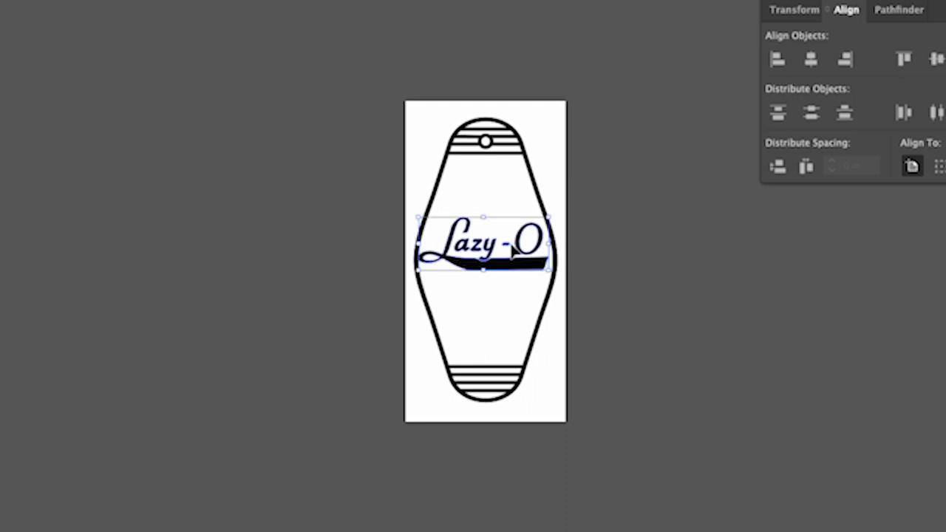
pyautogui.press('super+equal')
pyautogui.press('super+equal')
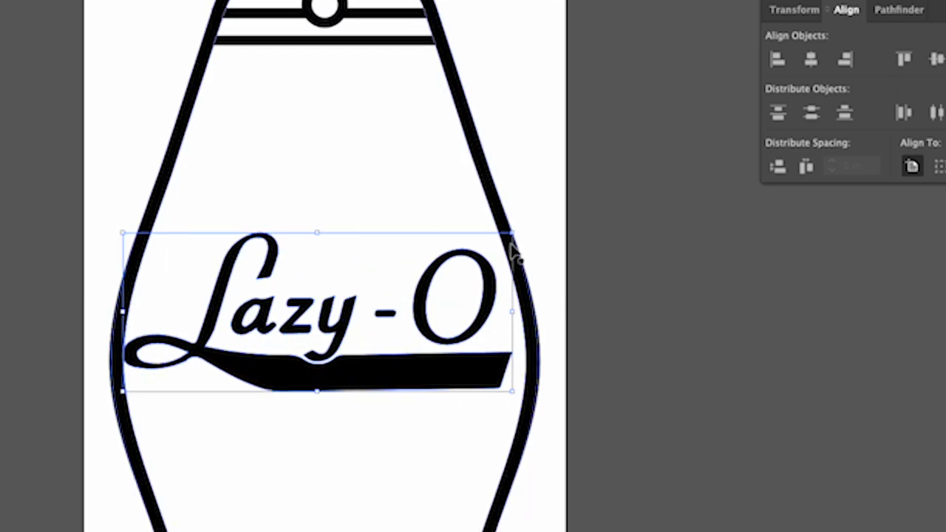
pyautogui.click(570, 384)
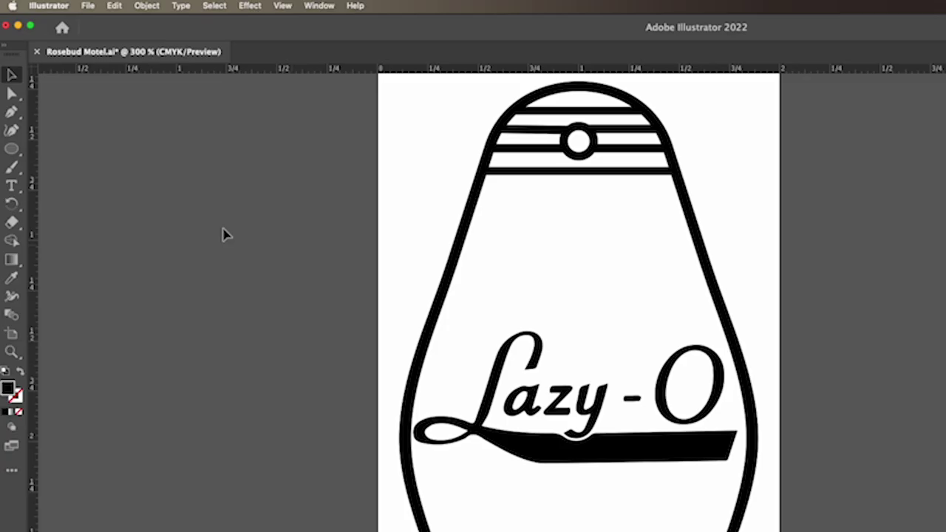
# - Add MOTEL text in RODE Noto Sans Hindi B Bold and move it onto the tag below Lazy-O
pyautogui.press('t')
pyautogui.click(189, 436)
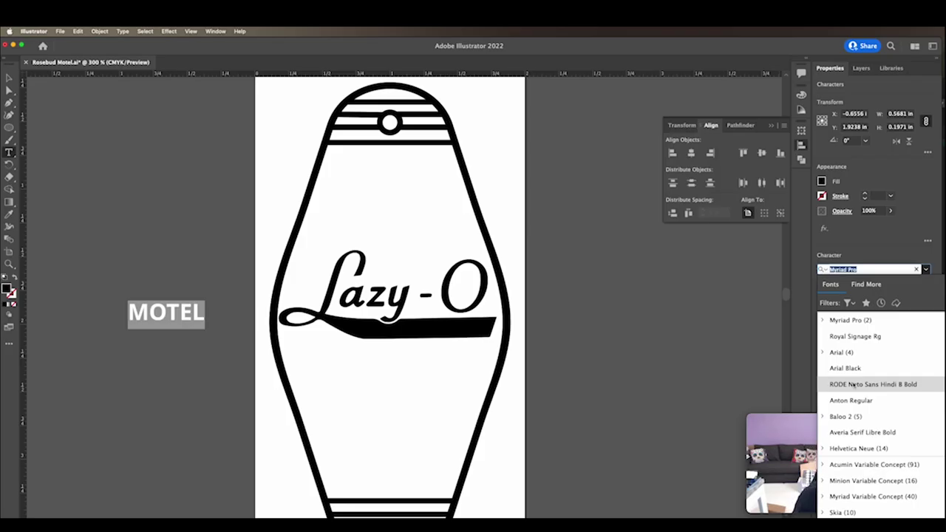
pyautogui.click(854, 384)
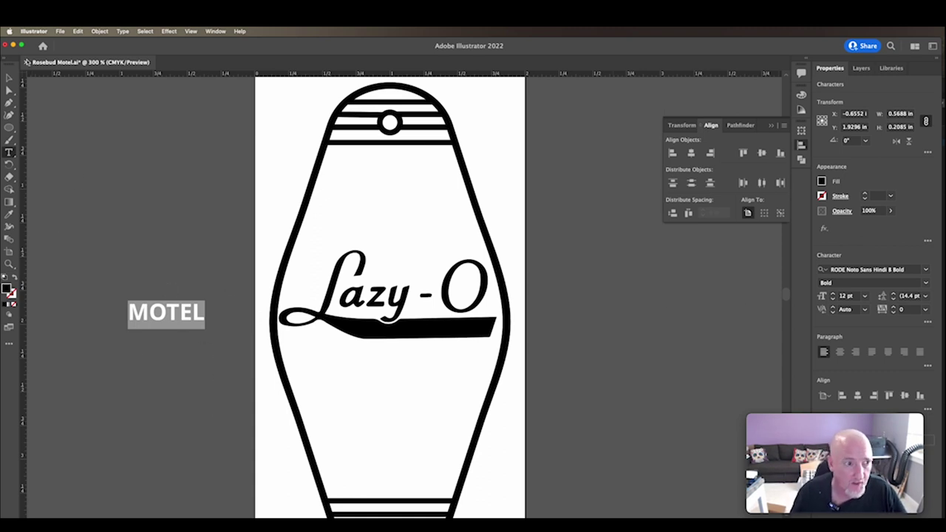
pyautogui.press('Escape')
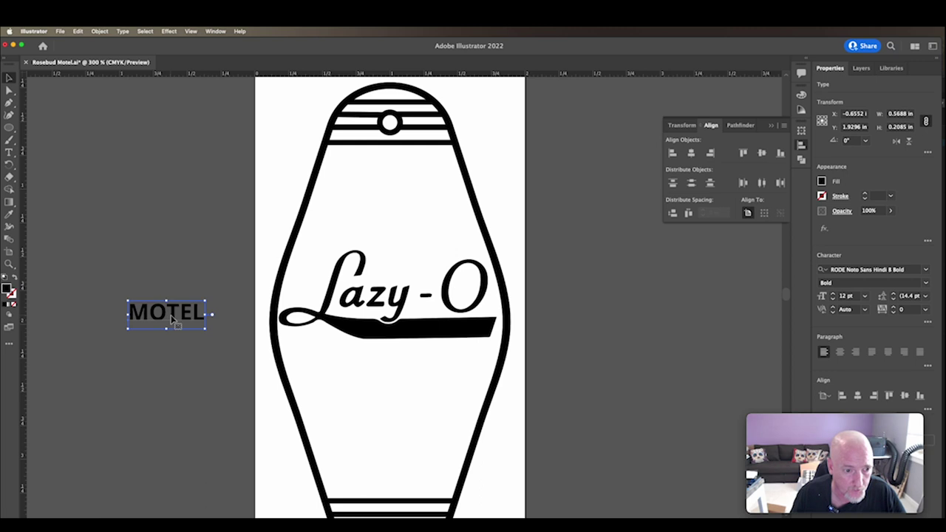
pyautogui.moveTo(172, 318); pyautogui.dragTo(399, 360)
# - Set MOTEL's letter spacing to 300 and adjust its position under the logo
pyautogui.click(908, 310)
pyautogui.write('51')
pyautogui.press('Return')
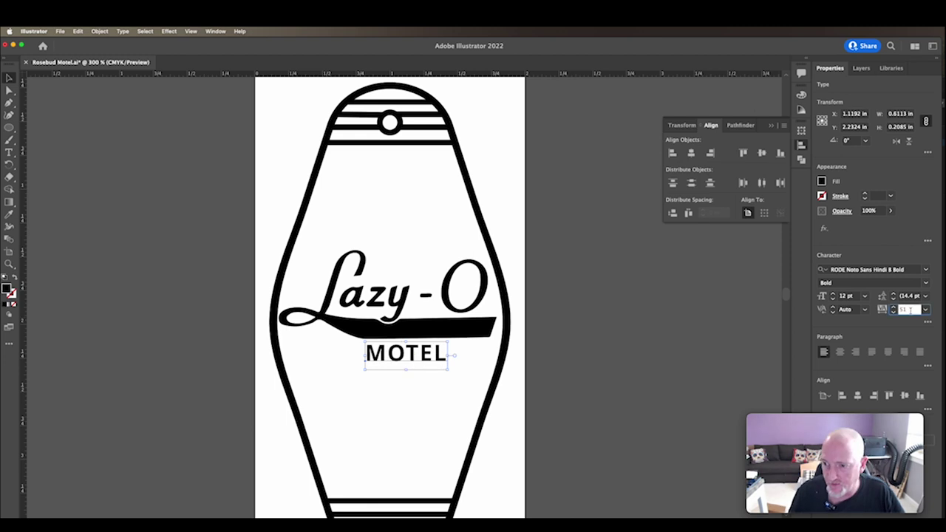
pyautogui.write('300')
pyautogui.press('Return')
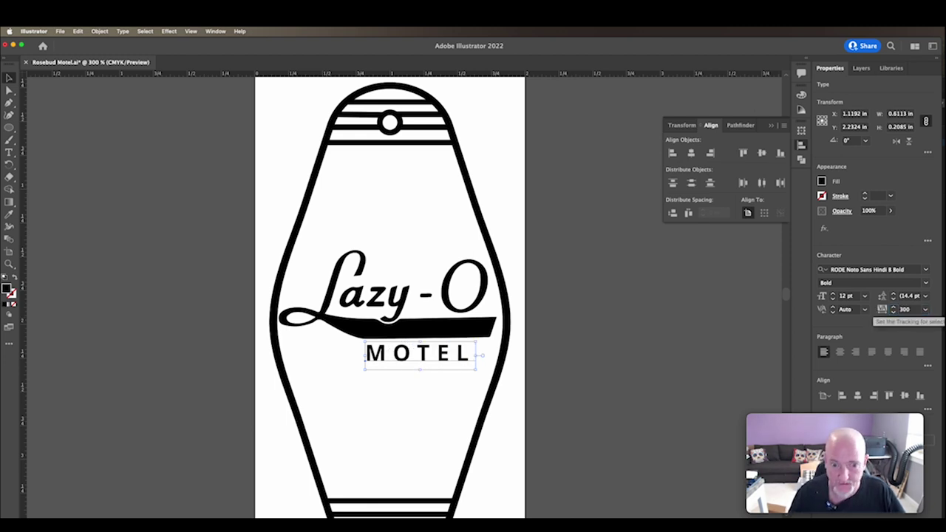
pyautogui.moveTo(427, 355); pyautogui.dragTo(411, 359)
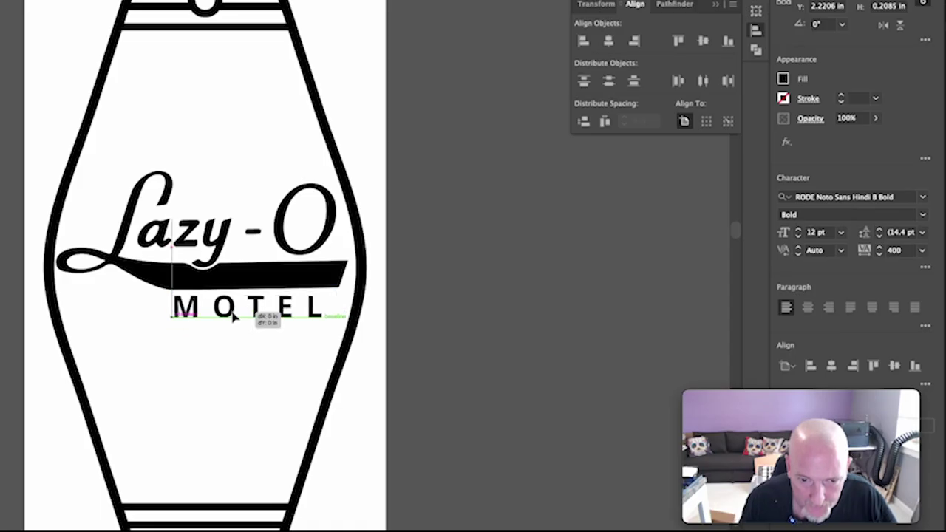
pyautogui.moveTo(234, 316); pyautogui.dragTo(233, 316)
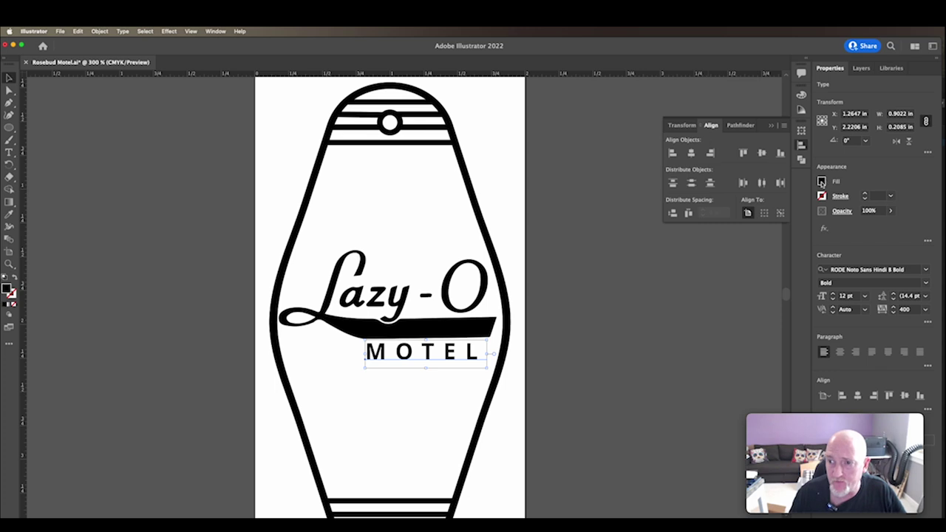
# - Make MOTEL white at 10 pt and place it on the black swoosh
pyautogui.click(783, 80)
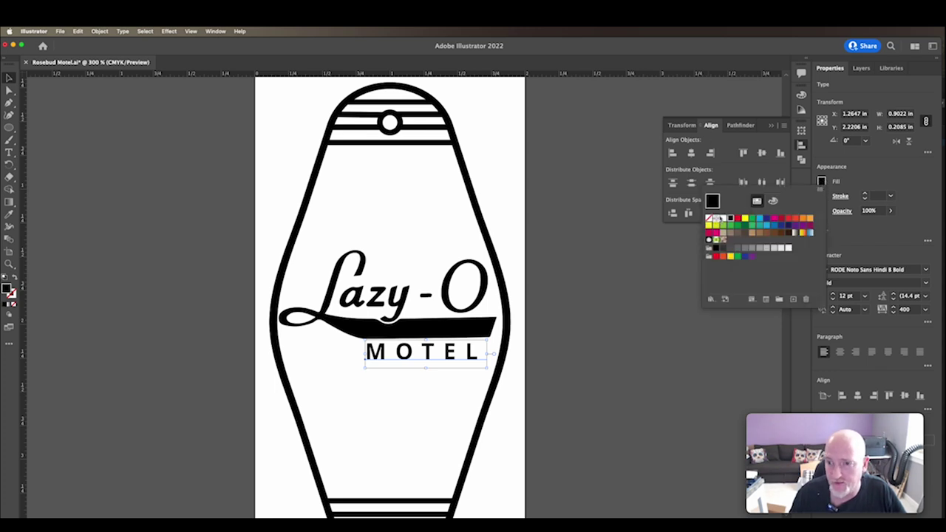
pyautogui.click(716, 219)
pyautogui.moveTo(415, 356); pyautogui.dragTo(409, 333)
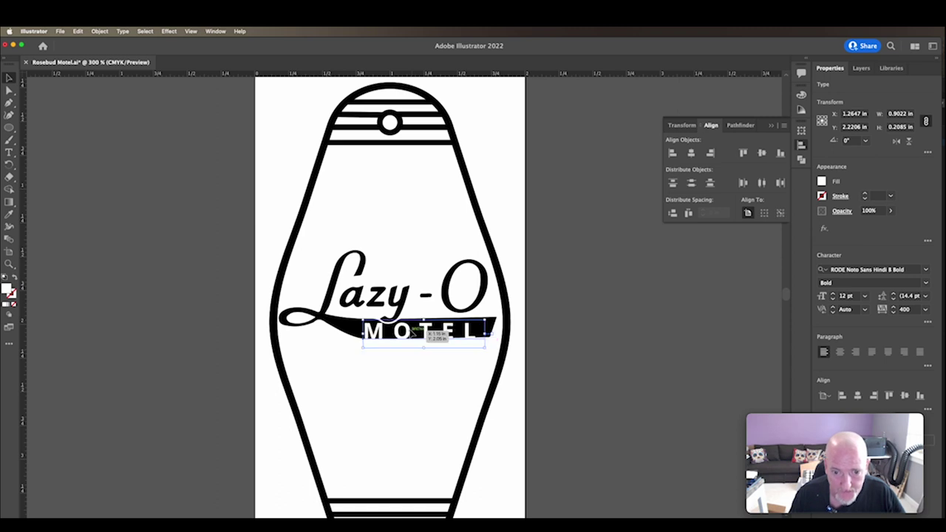
pyautogui.click(832, 299)
pyautogui.click(832, 300)
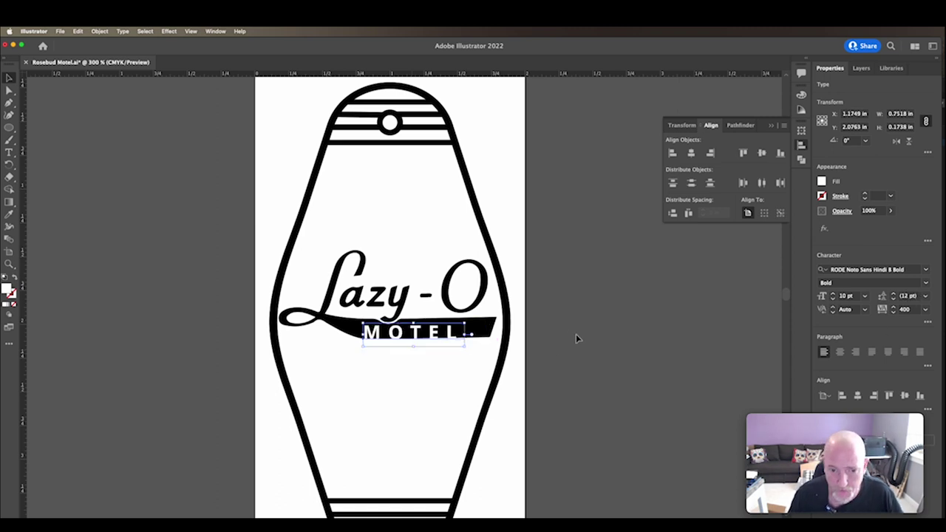
pyautogui.press('Up')
pyautogui.press('Right')
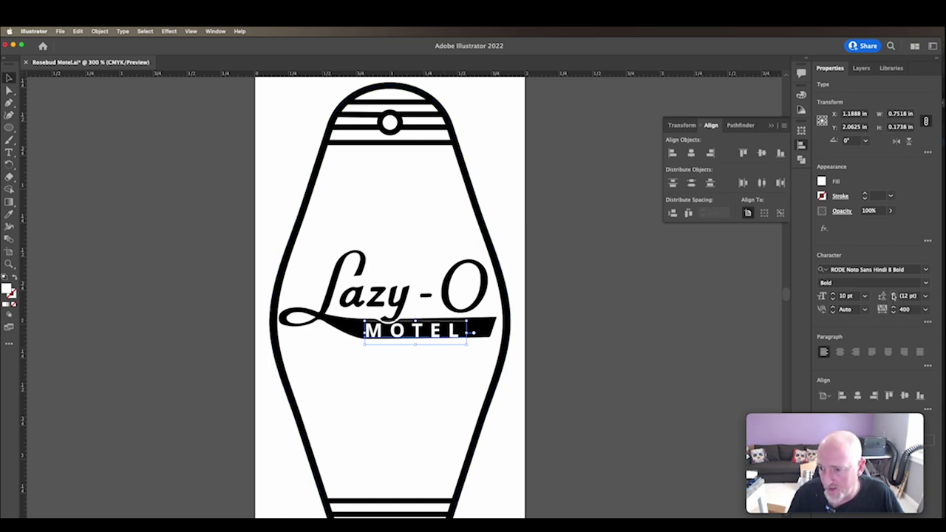
# - Widen MOTEL's letter spacing to 750
pyautogui.click(894, 307)
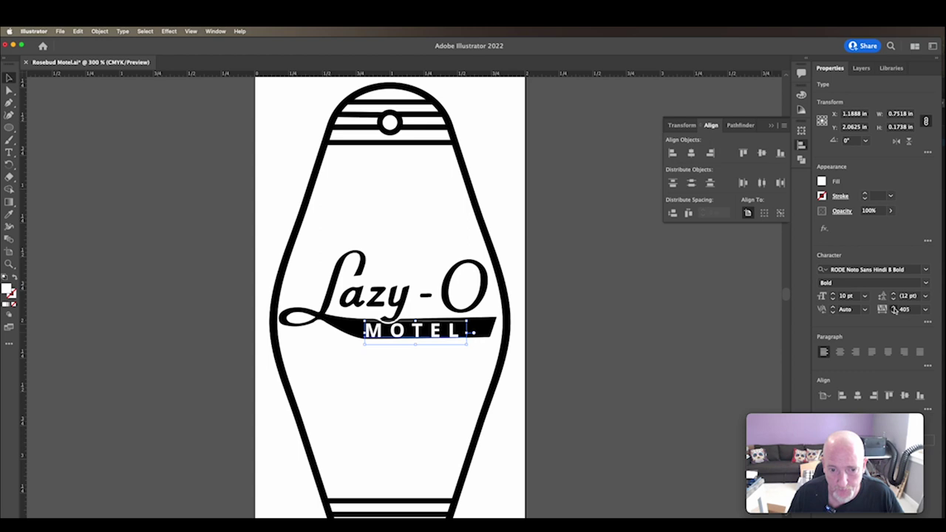
pyautogui.click(904, 309)
pyautogui.write('600')
pyautogui.press('Return')
pyautogui.write('750')
pyautogui.press('Return')
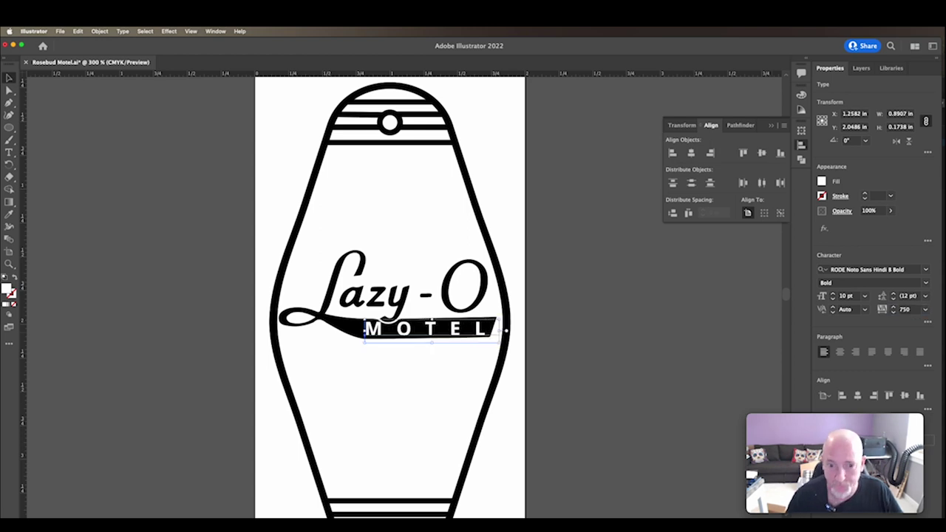
pyautogui.click(466, 357)
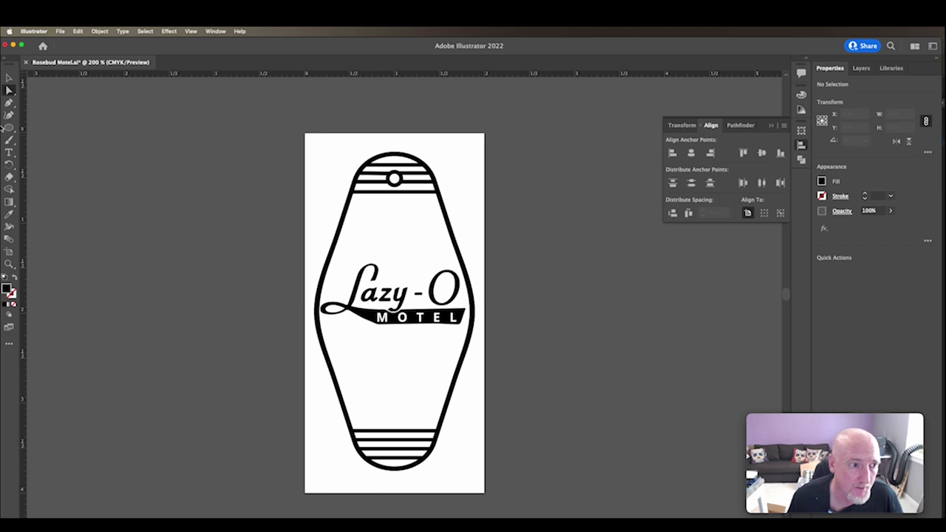
# - Draw a circle on the tag with a width of 0.75 in
pyautogui.press('l')
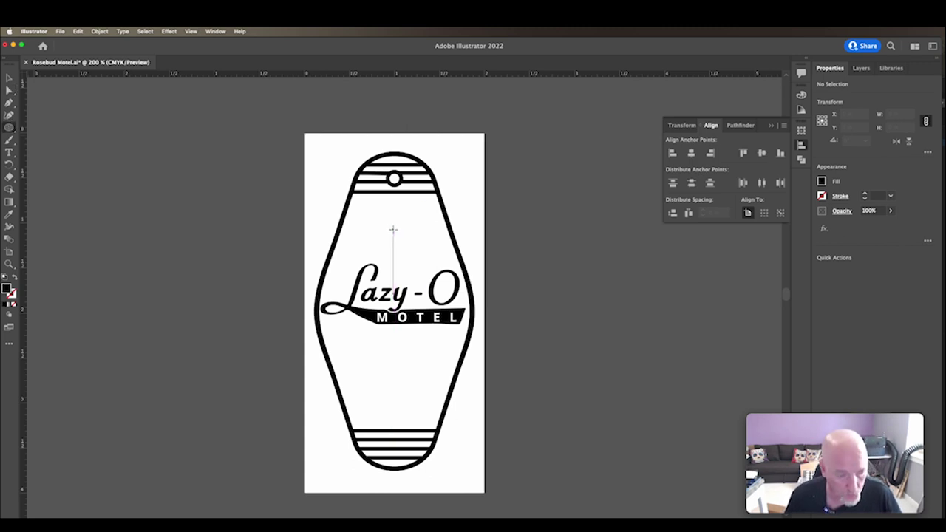
pyautogui.moveTo(393, 230); pyautogui.dragTo(453, 272)
pyautogui.click(897, 113)
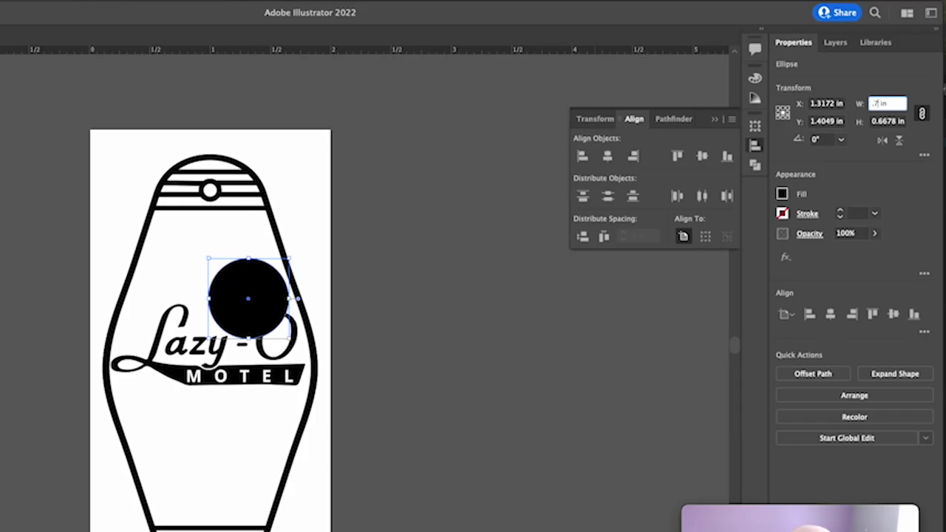
pyautogui.write('.75 in')
pyautogui.press('Return')
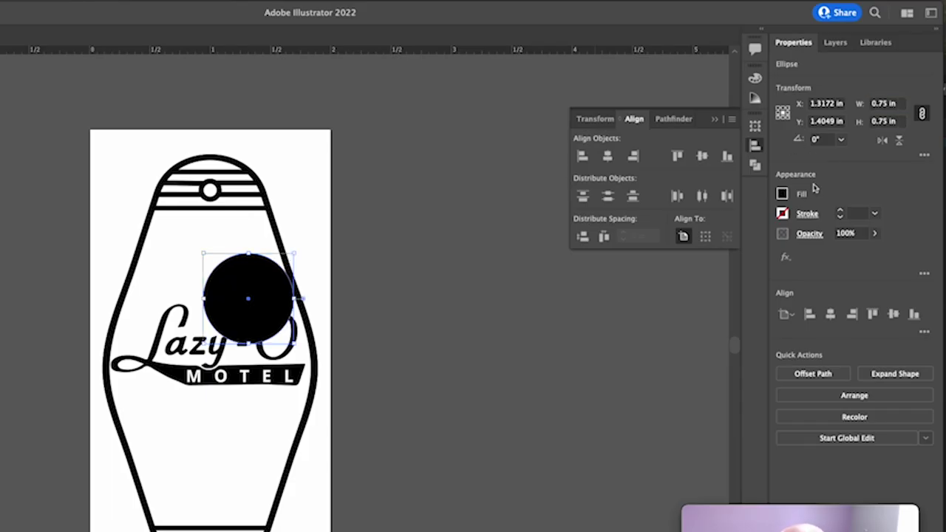
# - Give the circle no fill and a 1 pt outline, and move it toward the tag's top
pyautogui.click(781, 194)
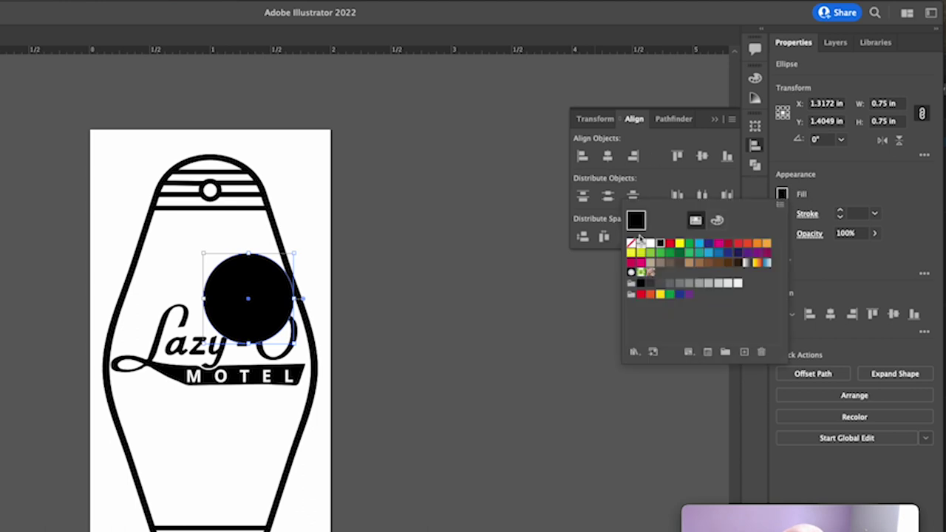
pyautogui.click(630, 244)
pyautogui.click(841, 214)
pyautogui.click(840, 214)
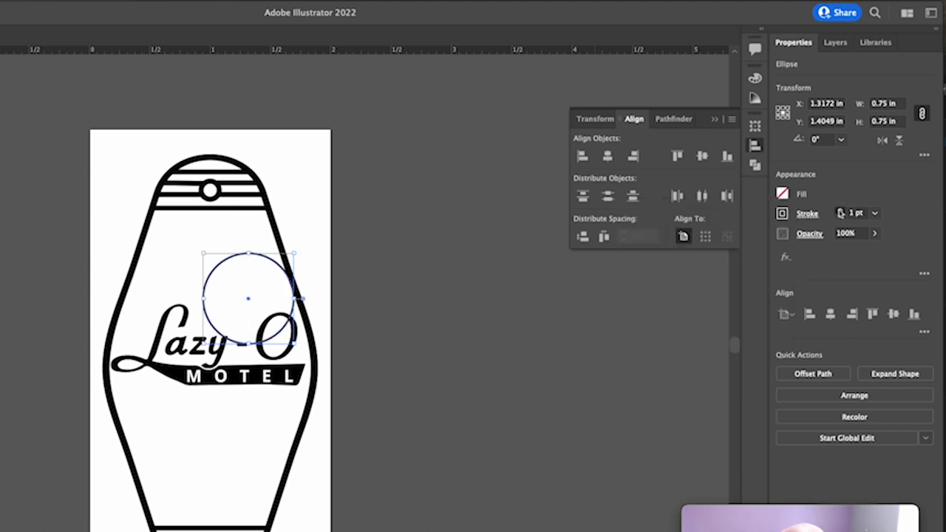
pyautogui.click(840, 213)
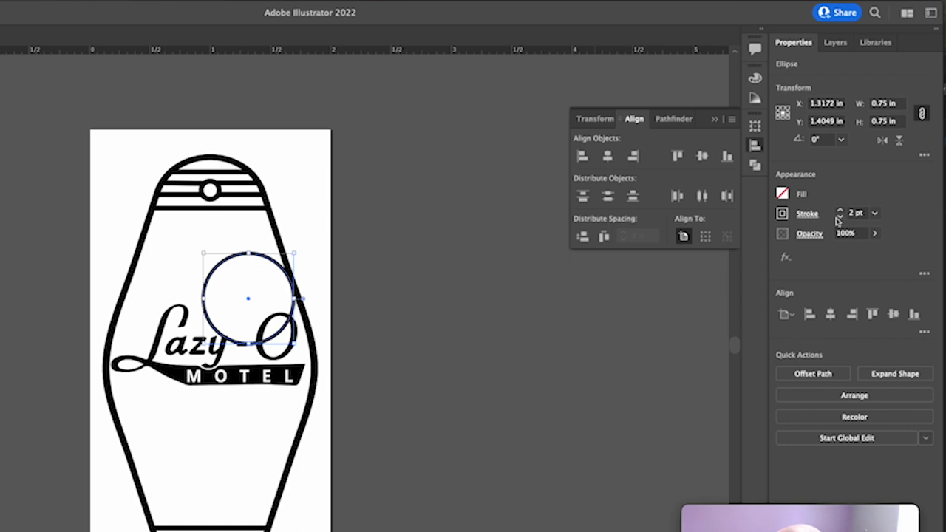
pyautogui.click(841, 220)
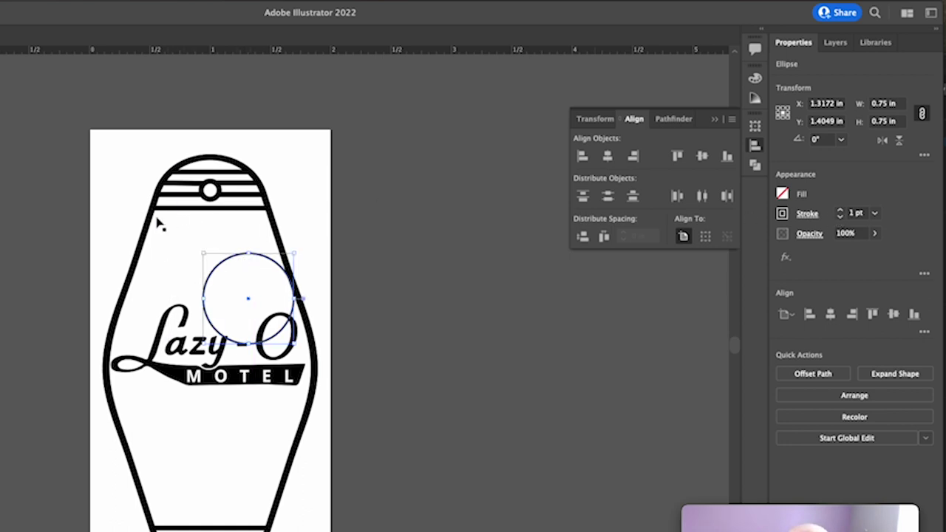
pyautogui.moveTo(232, 264); pyautogui.dragTo(194, 226)
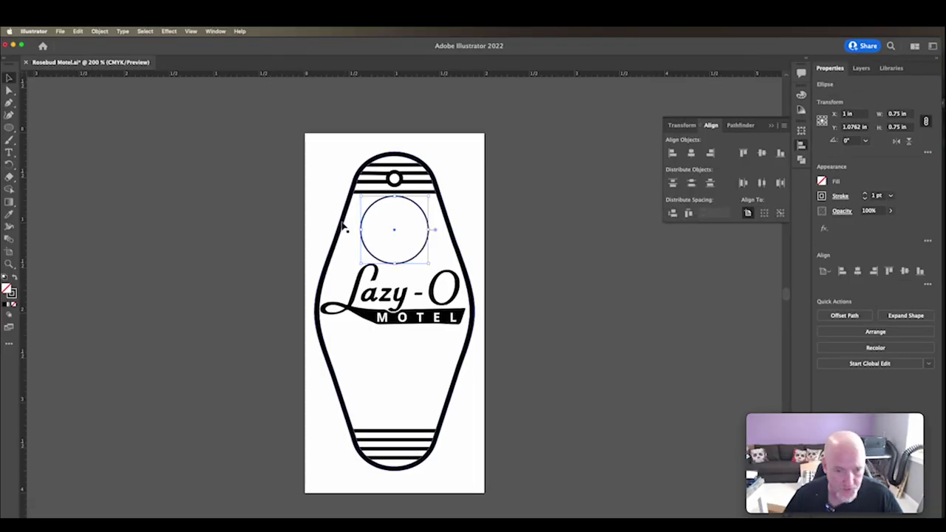
pyautogui.keyDown('shift'); pyautogui.click(344, 227); pyautogui.keyUp('shift')
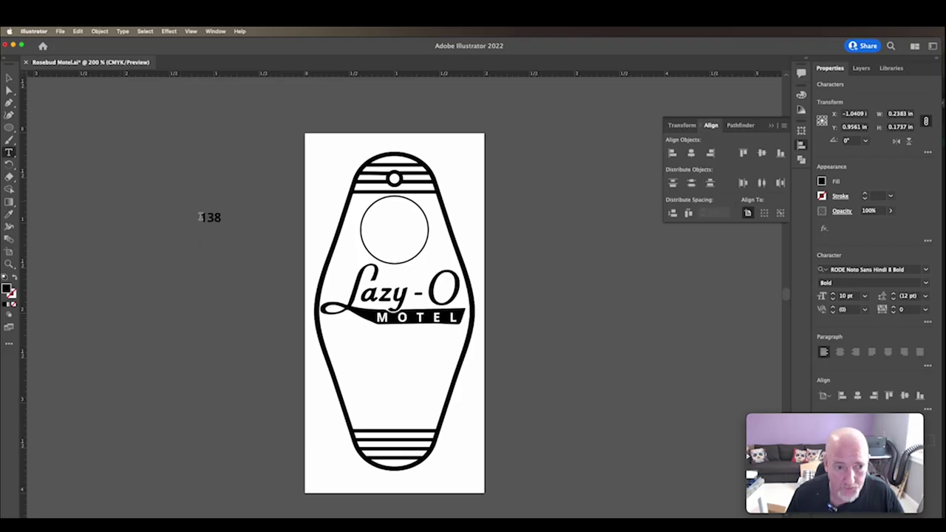
# - Set the 138 room number in Co Headline Bold
pyautogui.moveTo(200, 216); pyautogui.dragTo(236, 216)
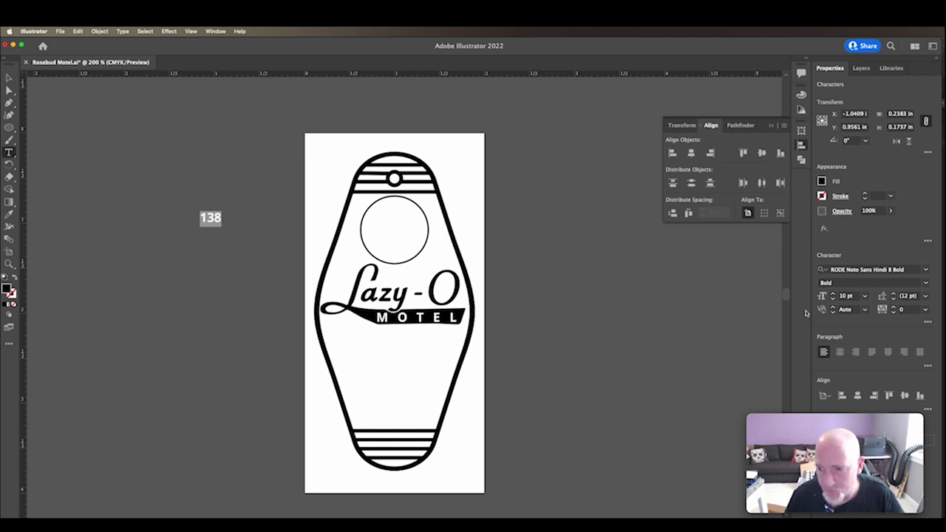
pyautogui.click(925, 269)
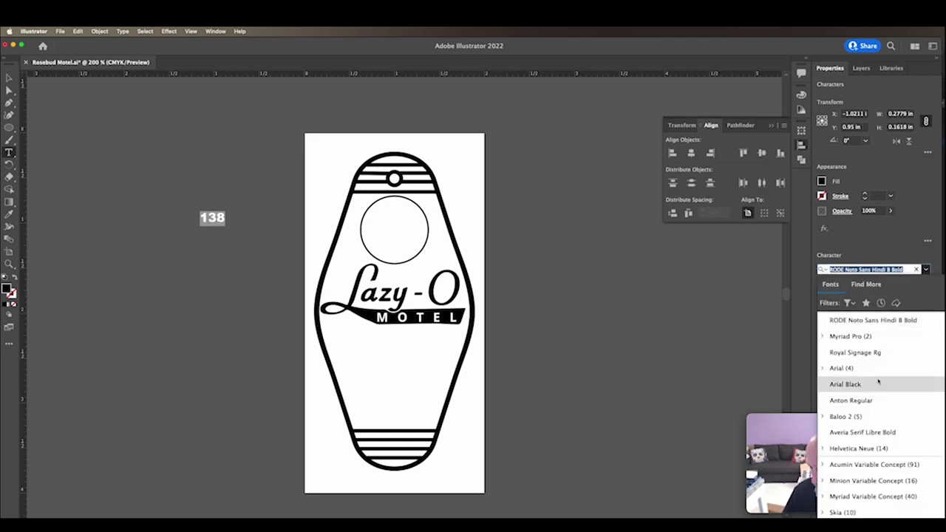
pyautogui.scroll(-1, 875, 380)
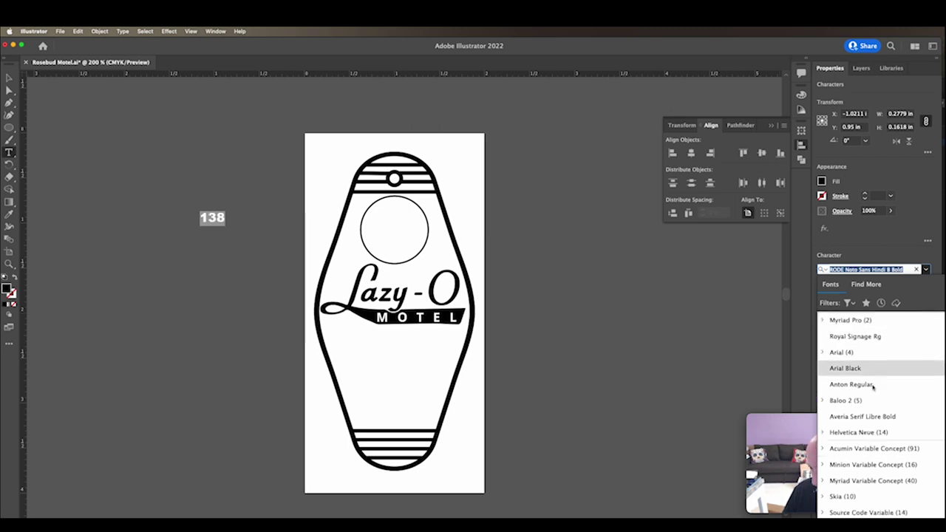
pyautogui.scroll(-8, 873, 385)
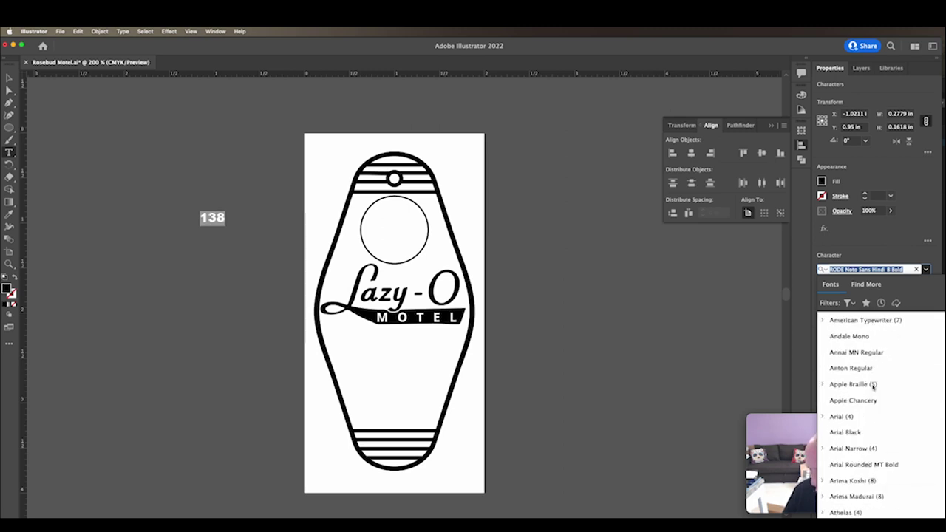
pyautogui.scroll(-1, 872, 385)
pyautogui.scroll(-18, 872, 385)
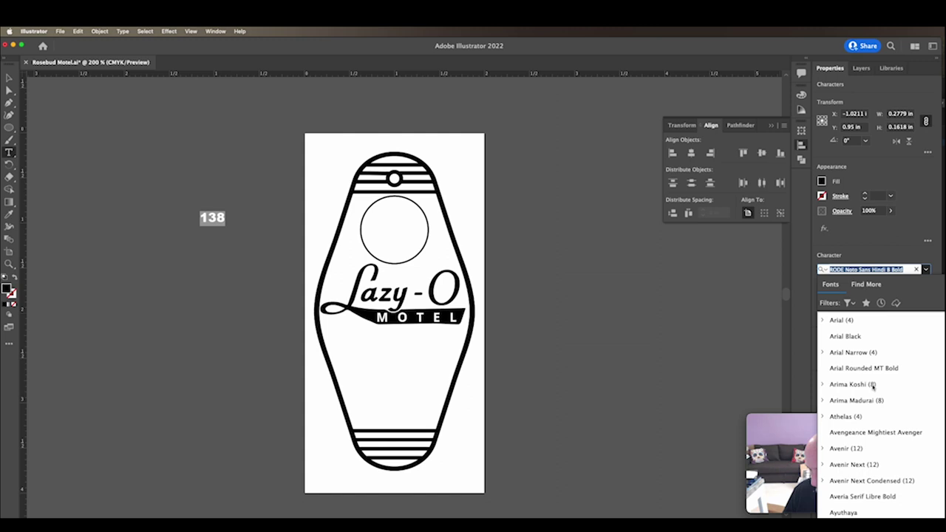
pyautogui.scroll(-5, 873, 385)
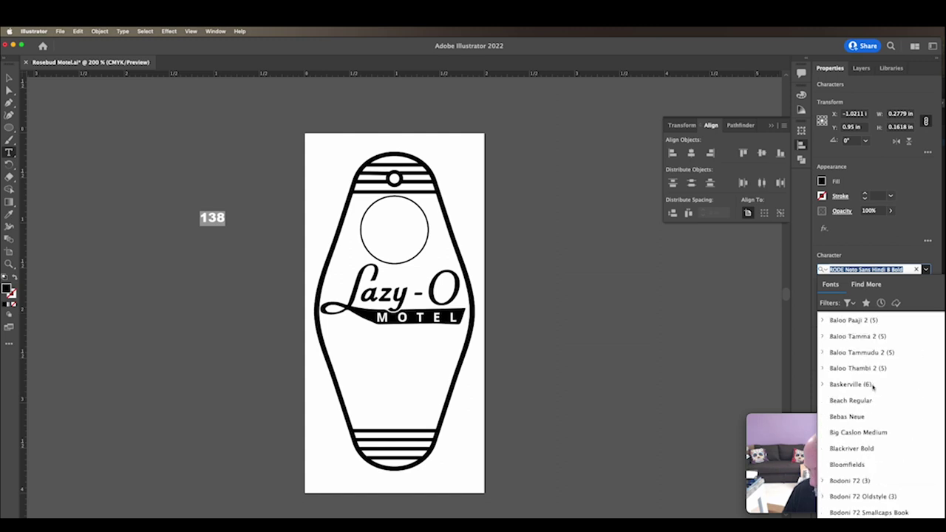
pyautogui.press('Escape')
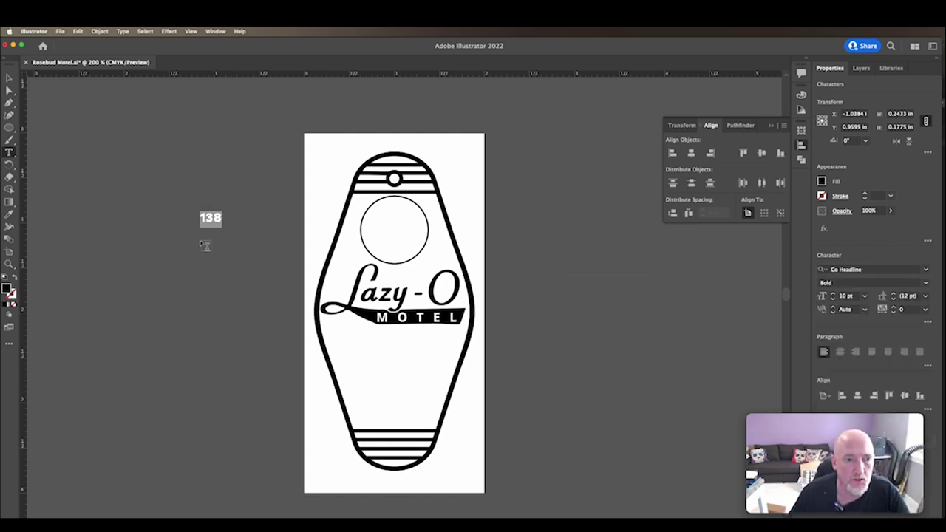
# - Enlarge 138 to about 26 pt and centre it horizontally within the circle
pyautogui.press('super+shift+period')
pyautogui.press('super+shift+period')
pyautogui.press('super+shift+period')
pyautogui.press('super+shift+period')
pyautogui.press('super+shift+period')
pyautogui.press('super+shift+period')
pyautogui.press('super+shift+period')
pyautogui.press('super+shift+period')
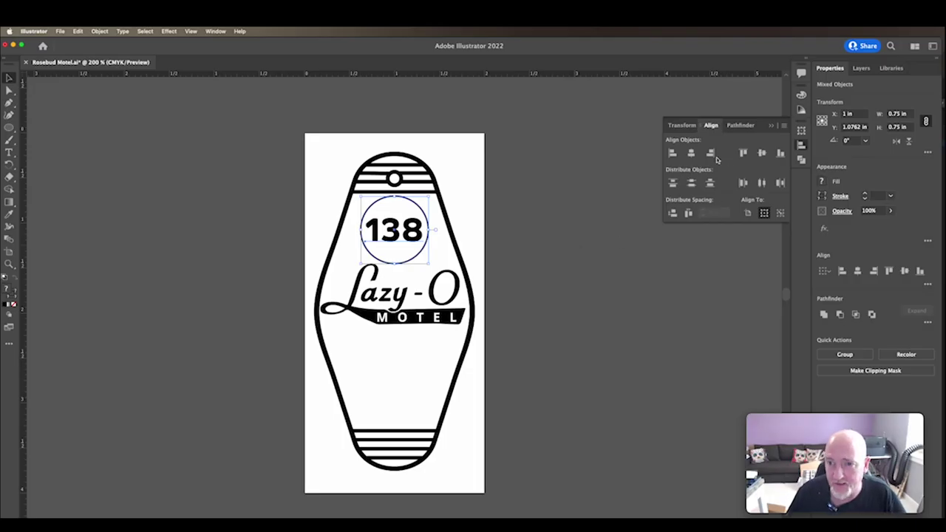
pyautogui.click(692, 153)
pyautogui.click(310, 369)
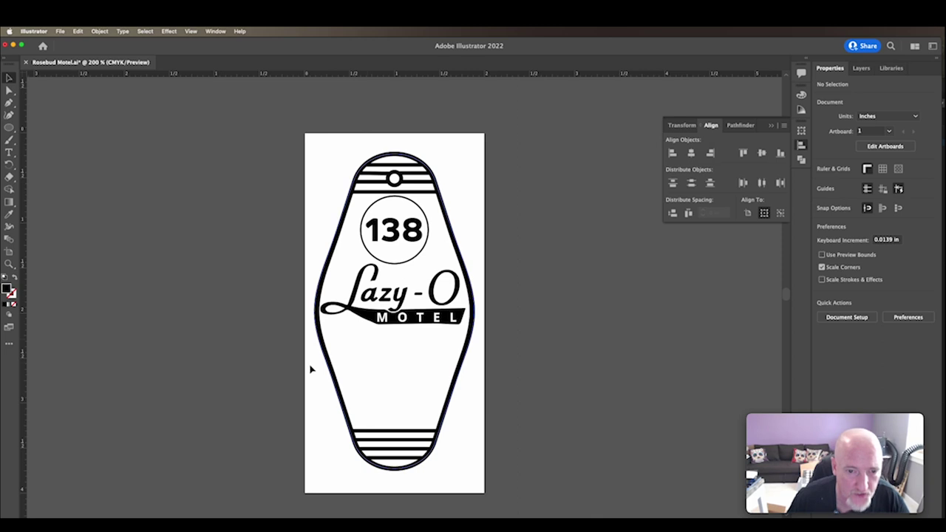
pyautogui.click(8, 152)
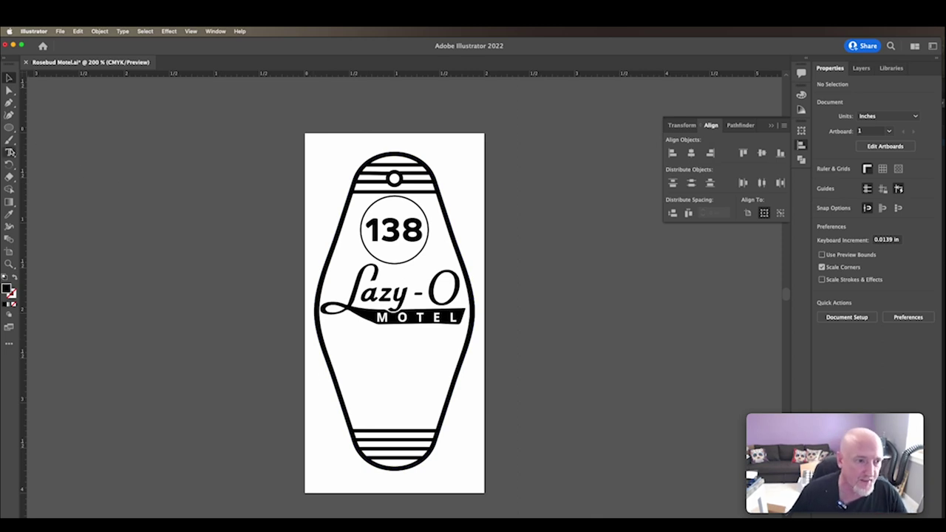
# - Type the two-line address 'Lake of the Ozarks' / 'Osage Beach, MO' below the logo
pyautogui.click(360, 373)
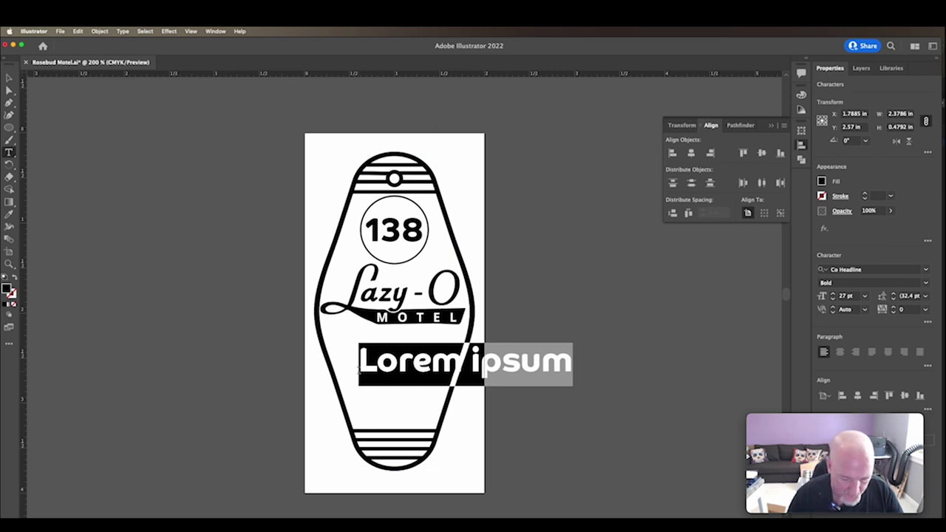
pyautogui.write('Lake of t')
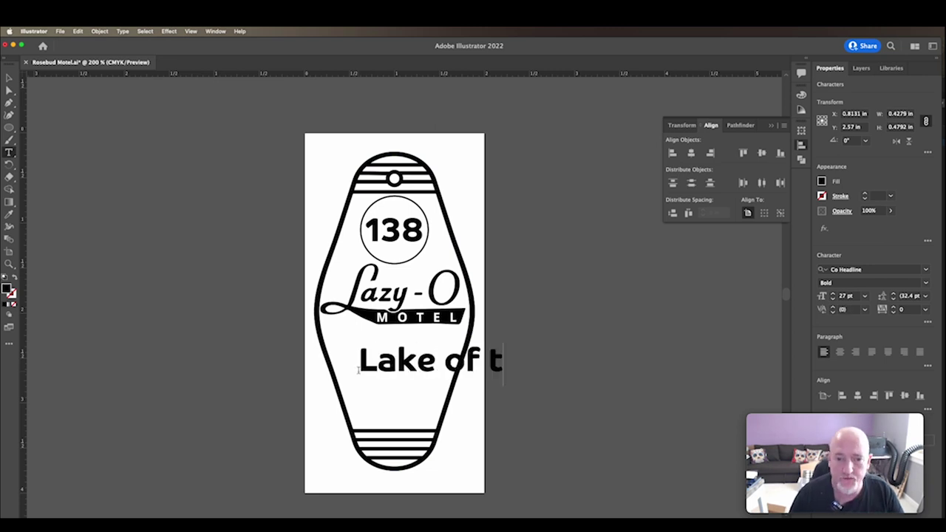
pyautogui.write('he Ozarks')
pyautogui.press('Return')
pyautogui.write('Osag')
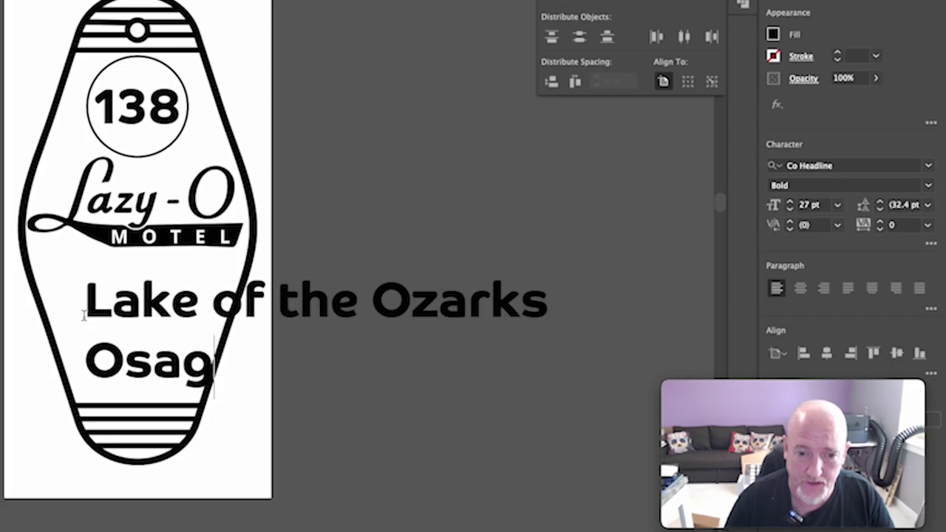
pyautogui.write('e Beach,')
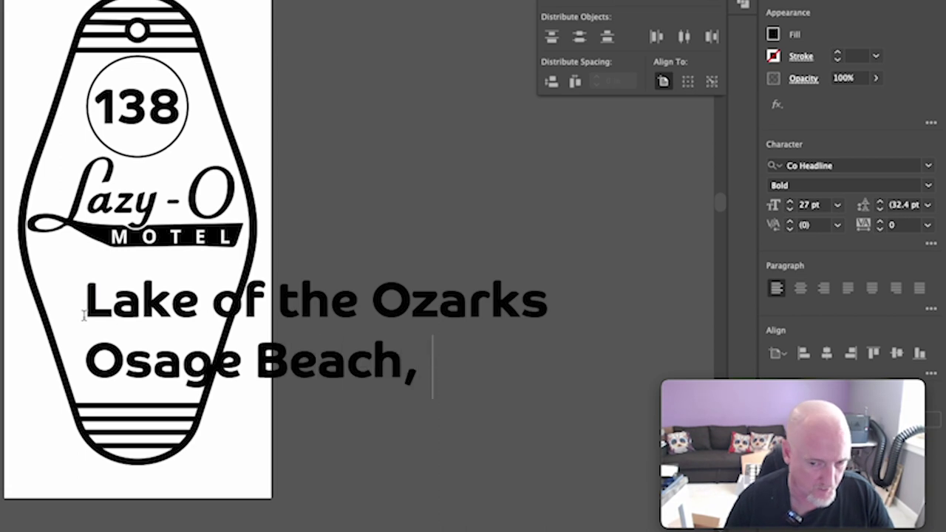
pyautogui.write(' MO')
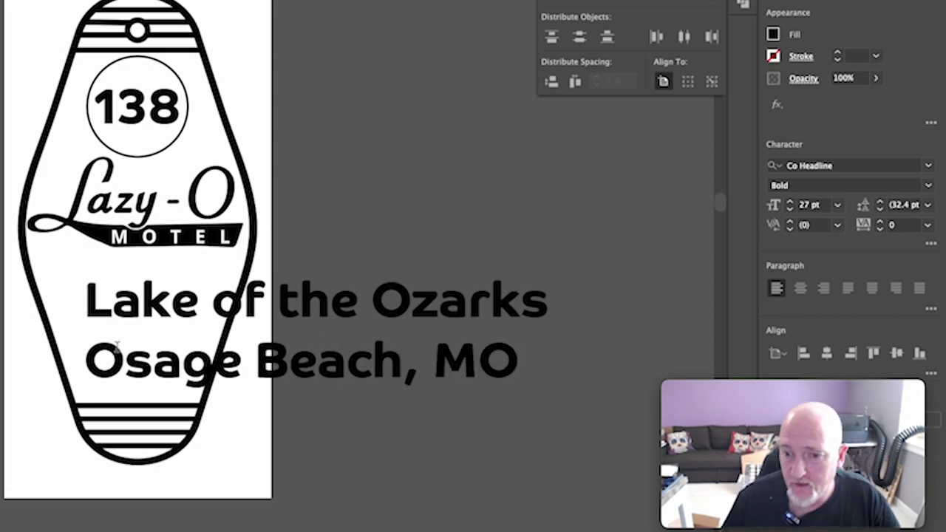
# - Centre-align both address lines and adjust their font size
pyautogui.hotkey('ctrl', 'a')
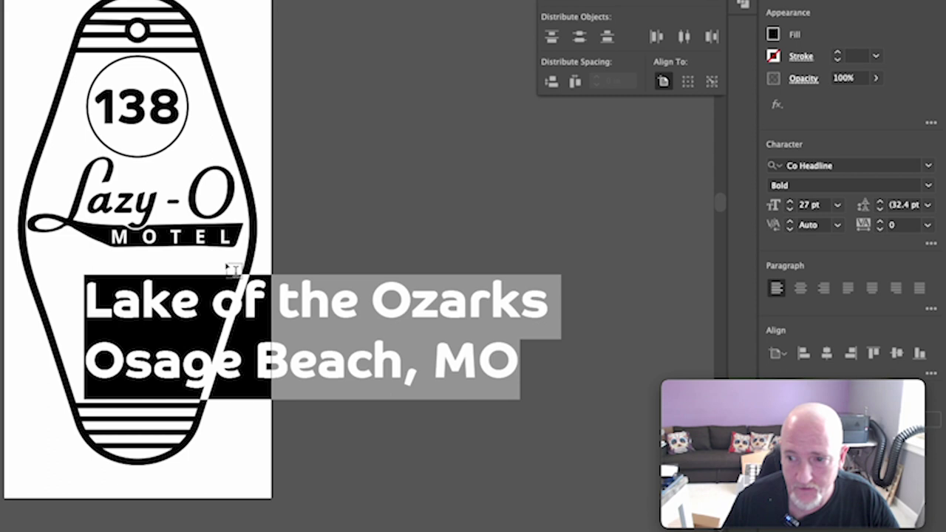
pyautogui.click(800, 289)
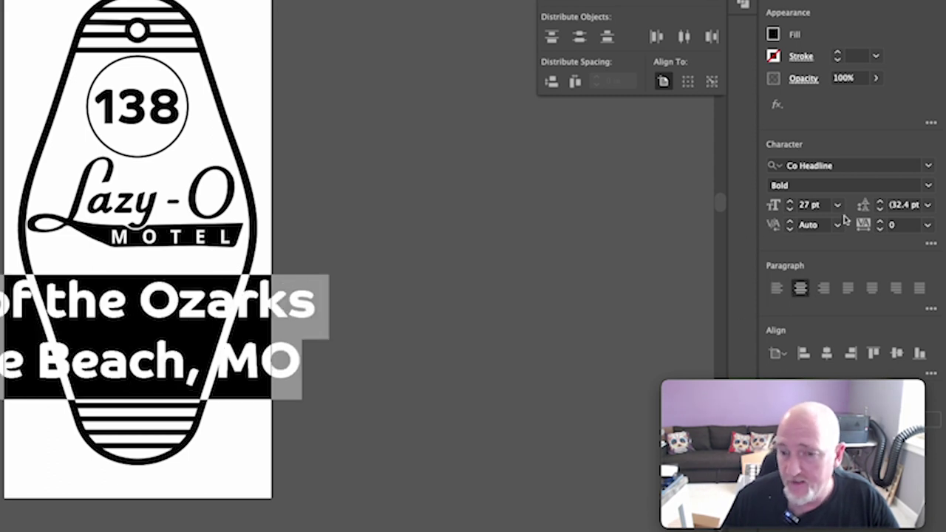
pyautogui.moveTo(790, 206); pyautogui.dragTo(790, 212)
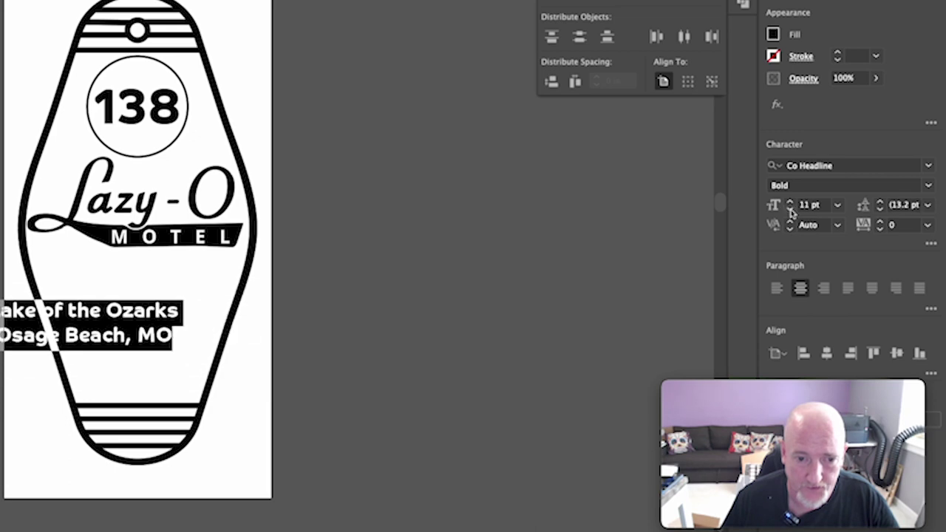
pyautogui.press('Escape')
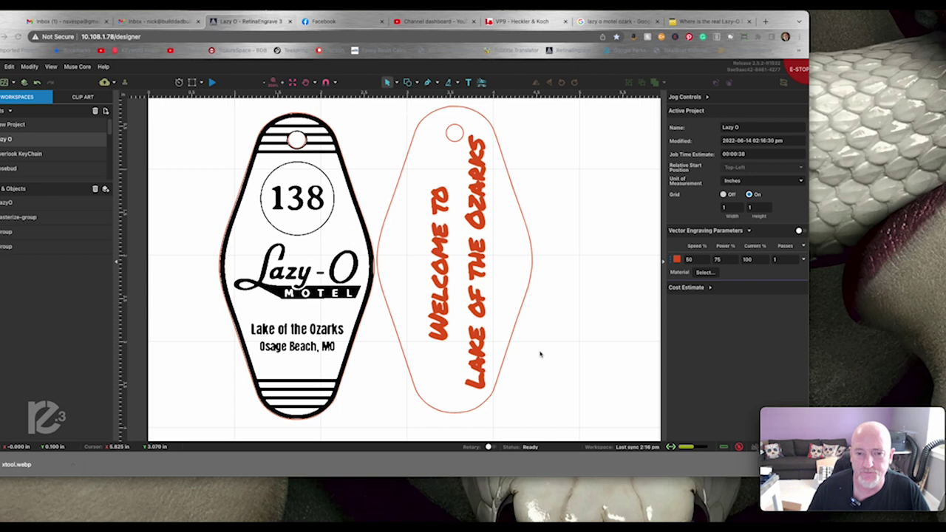
# - Select the imported Lazy-O front tag image in the Lazy O project
pyautogui.click(313, 252)
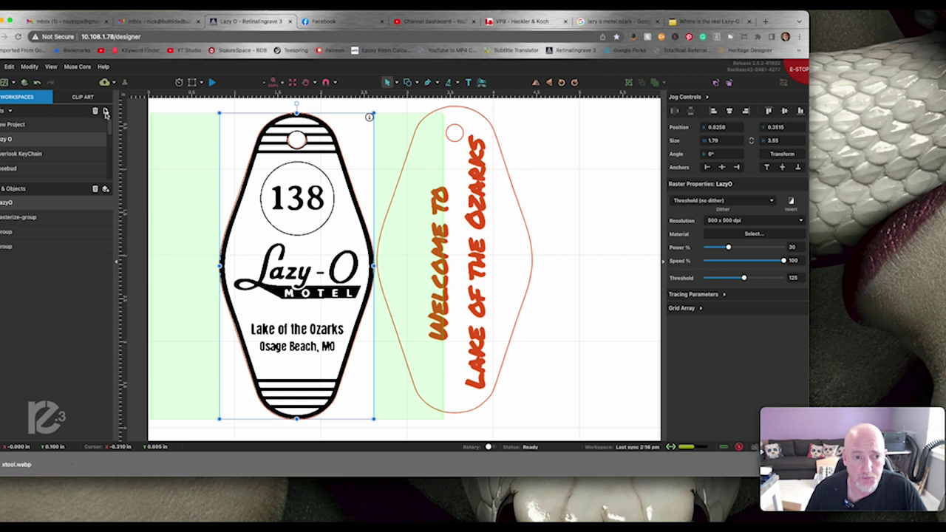
# - Remove the back design and trace the front tag with Area Type Outside Only
pyautogui.click(106, 113)
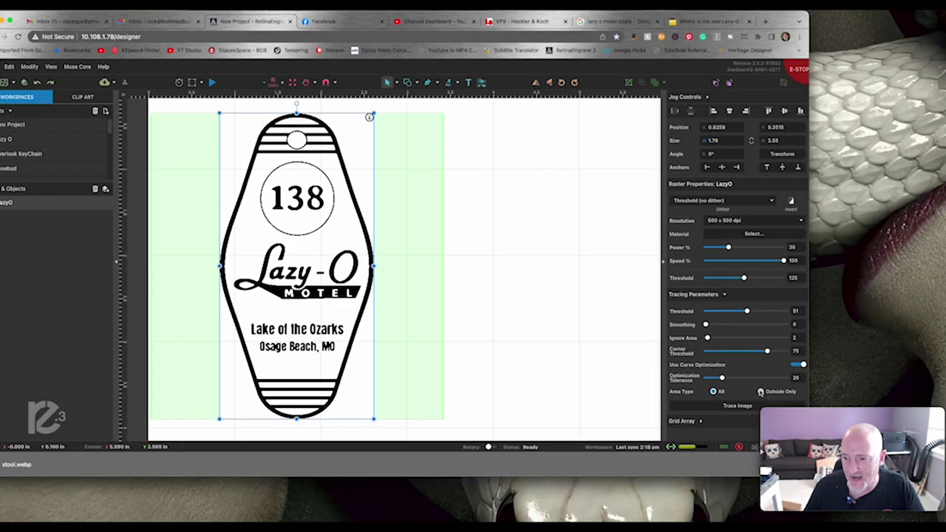
pyautogui.click(760, 391)
pyautogui.click(737, 405)
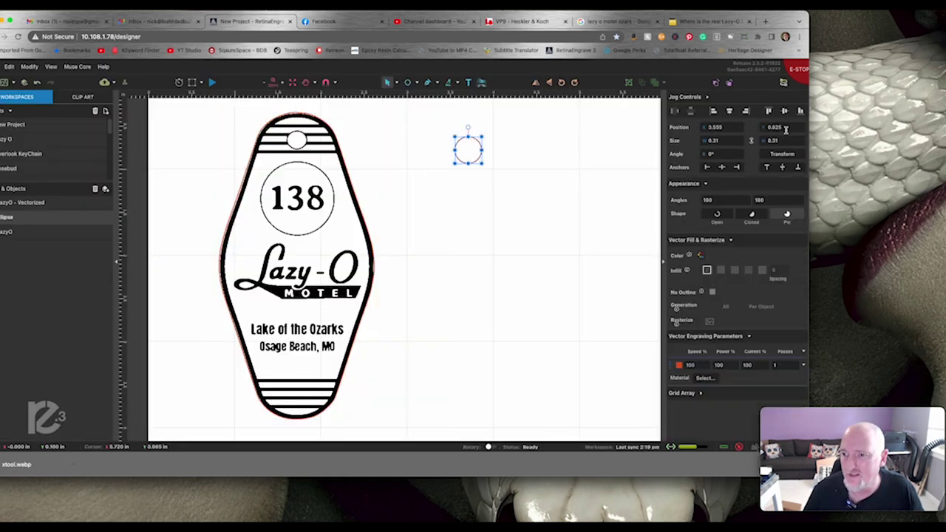
# - Duplicate the traced outline with its hole and place the copy beside the front design
pyautogui.click(783, 127)
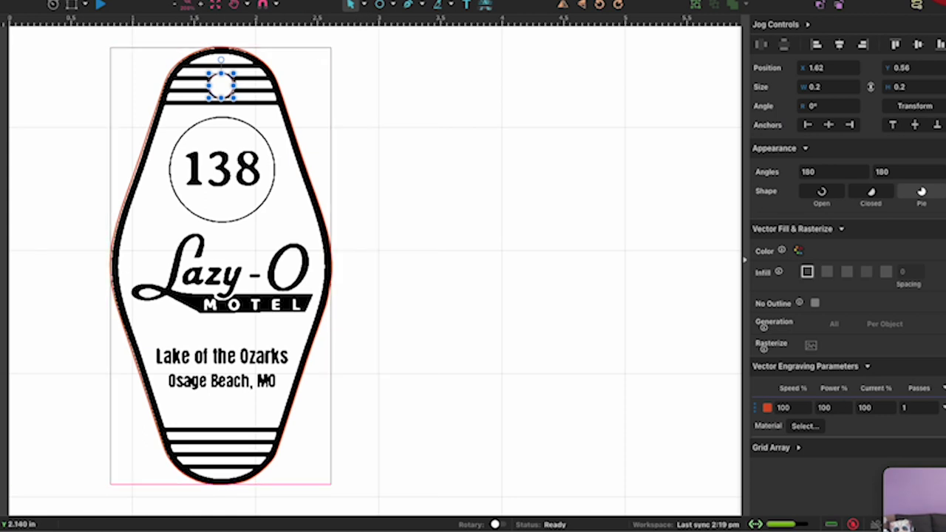
pyautogui.hotkey('ctrl', 'a')
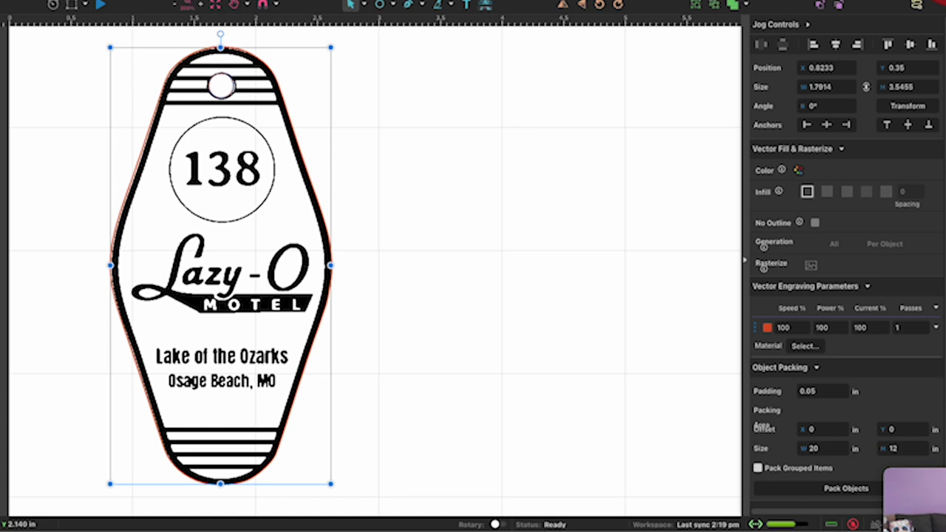
pyautogui.hotkey('ctrl', 'v')
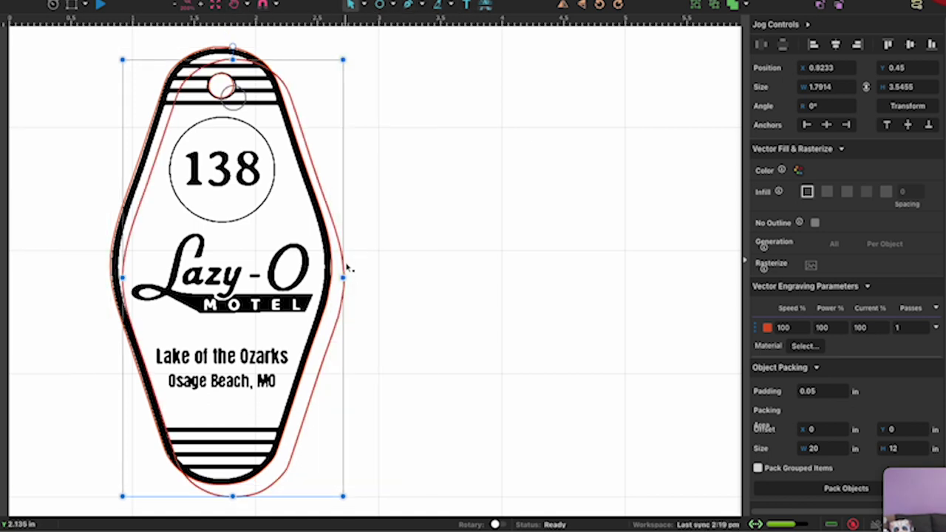
pyautogui.moveTo(347, 270); pyautogui.dragTo(581, 251)
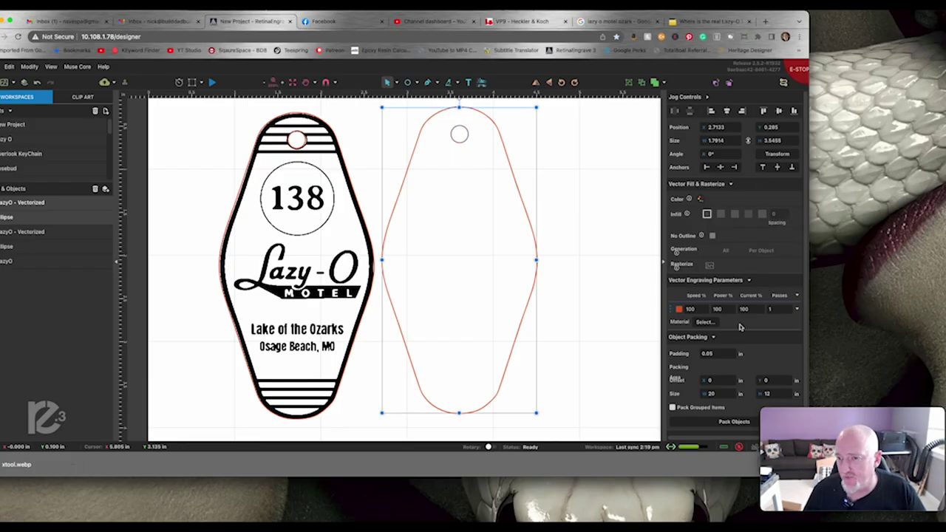
# - Add a text box beside the tag reading 'Welcome to' / 'Lake of the Ozarks'
pyautogui.hscroll(5, 445, 319)
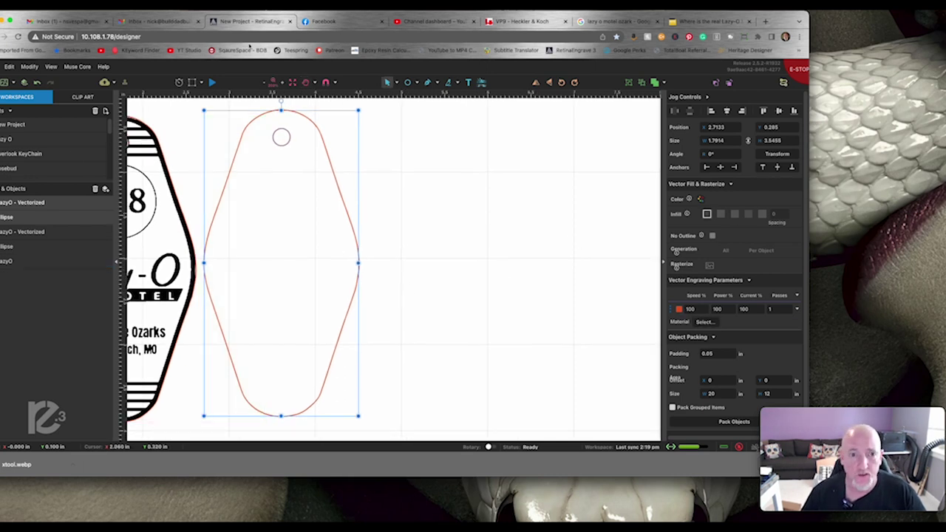
pyautogui.click(467, 82)
pyautogui.click(466, 212)
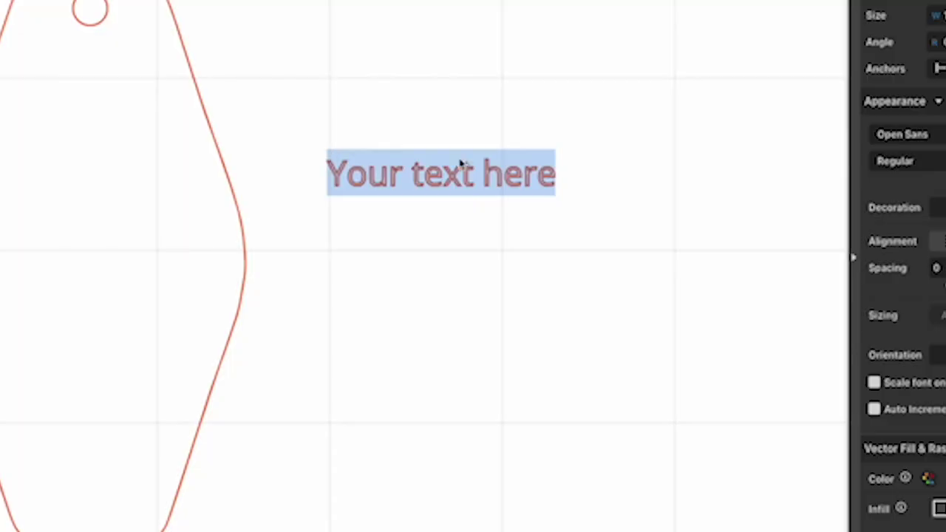
pyautogui.write('Welcome to')
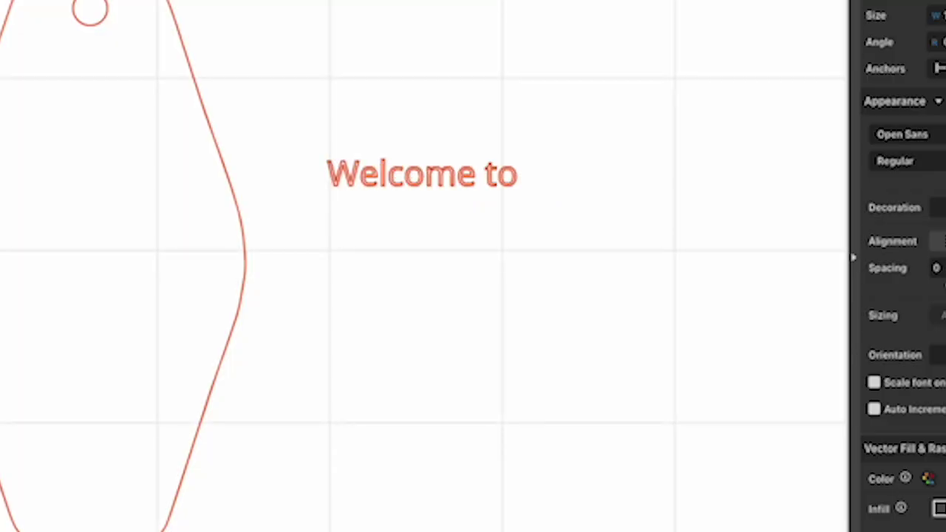
pyautogui.press('Return')
pyautogui.write('Lake of h')
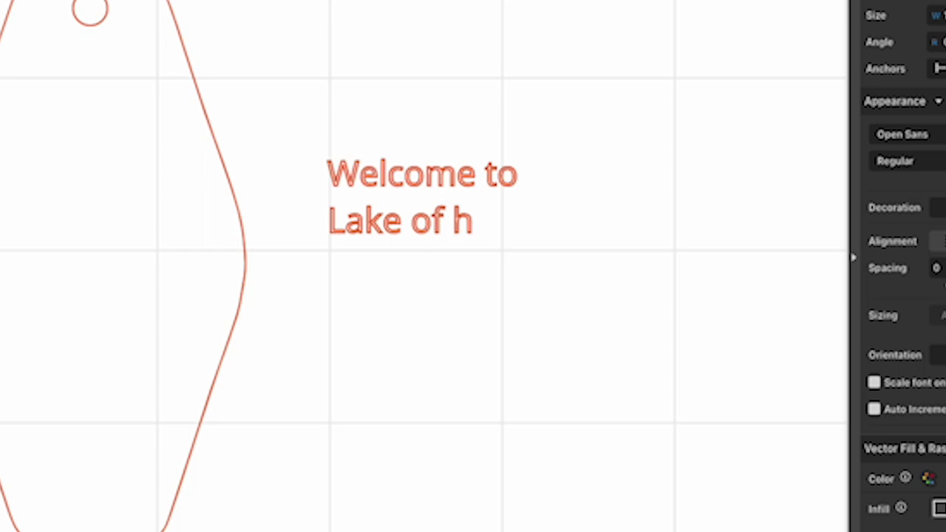
pyautogui.press('BackSpace')
pyautogui.write('the Loz')
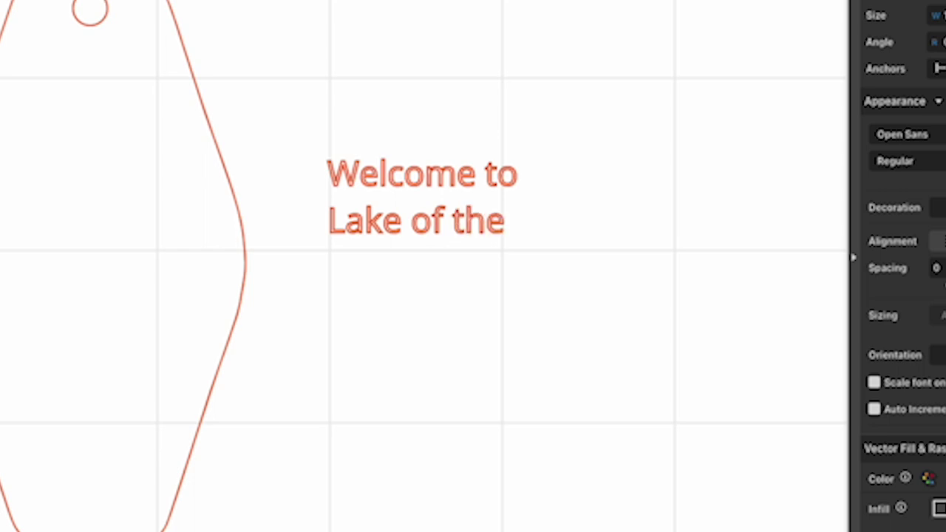
pyautogui.press('BackSpace')
pyautogui.press('BackSpace')
pyautogui.press('BackSpace')
pyautogui.write('Ozarks')
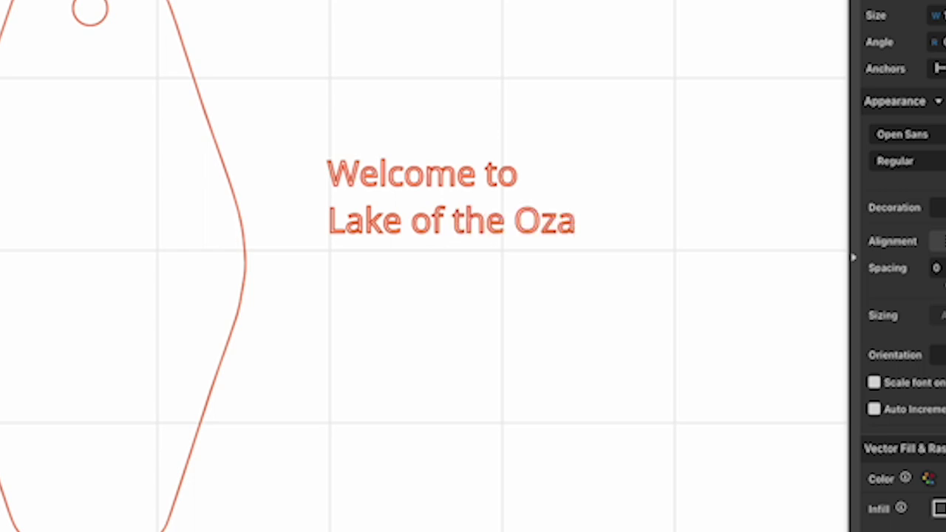
# - Style the text in Original Surfer with horizontal-lines infill and centre alignment
pyautogui.hotkey('ctrl', 'a')
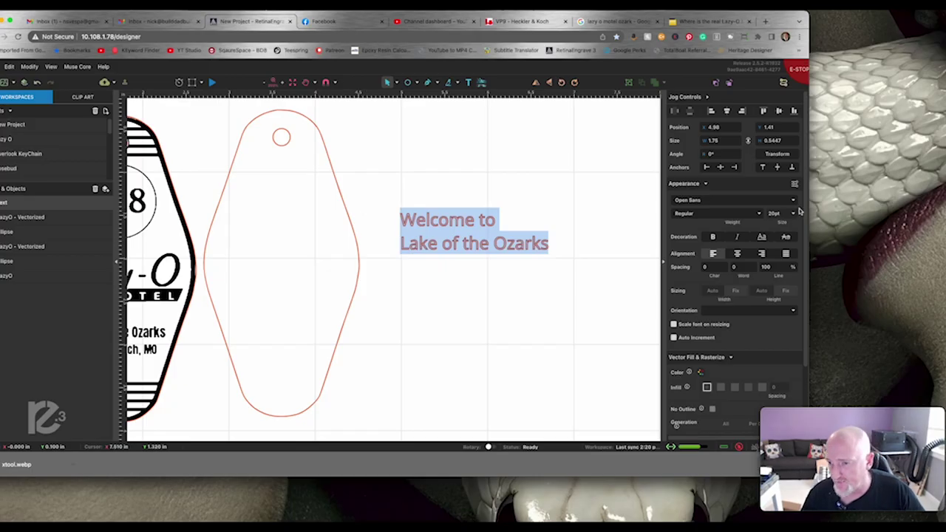
pyautogui.click(793, 199)
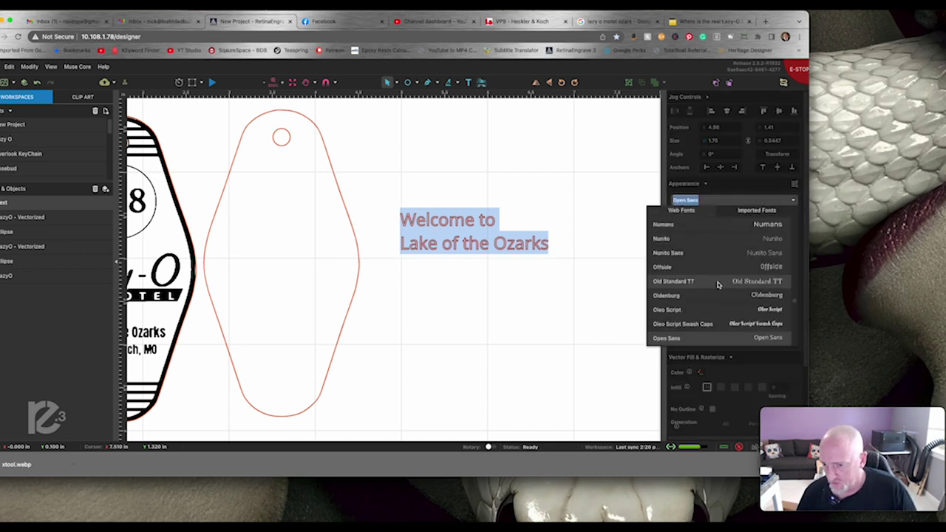
pyautogui.scroll(-5, 713, 312)
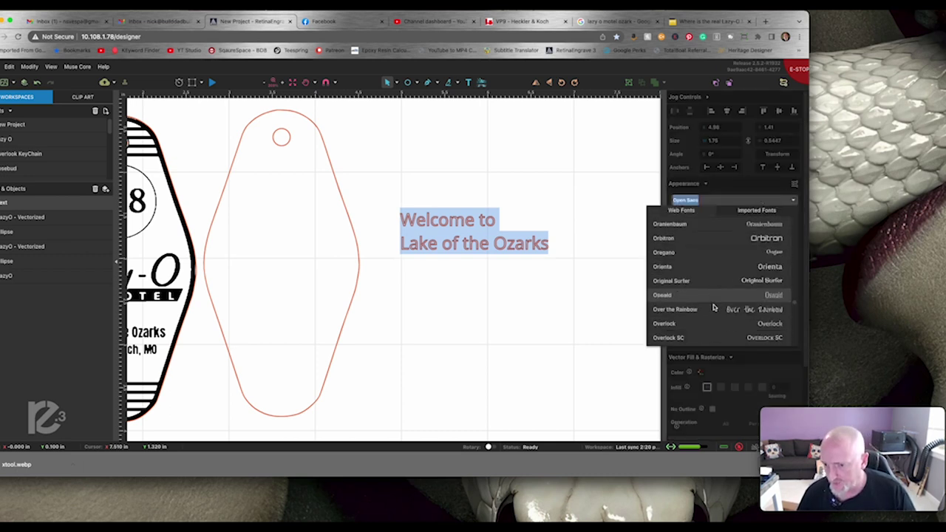
pyautogui.click(718, 282)
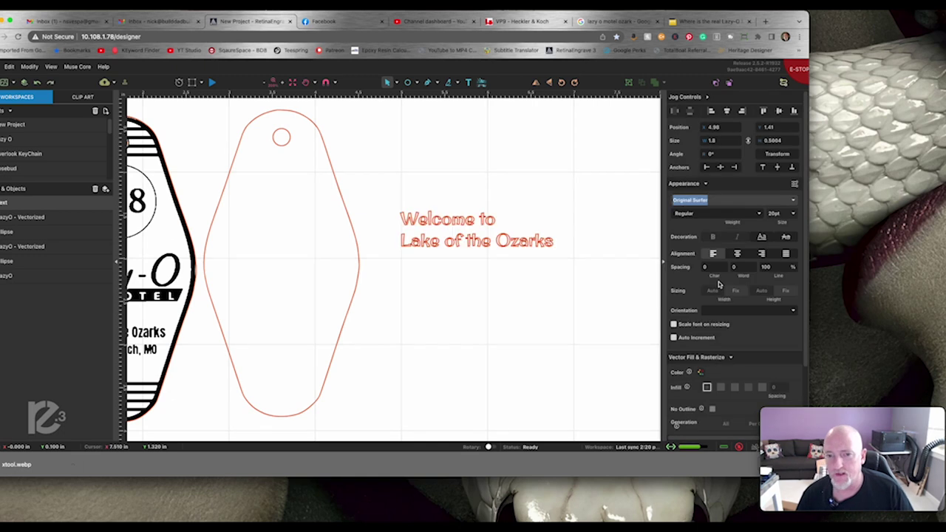
pyautogui.click(722, 388)
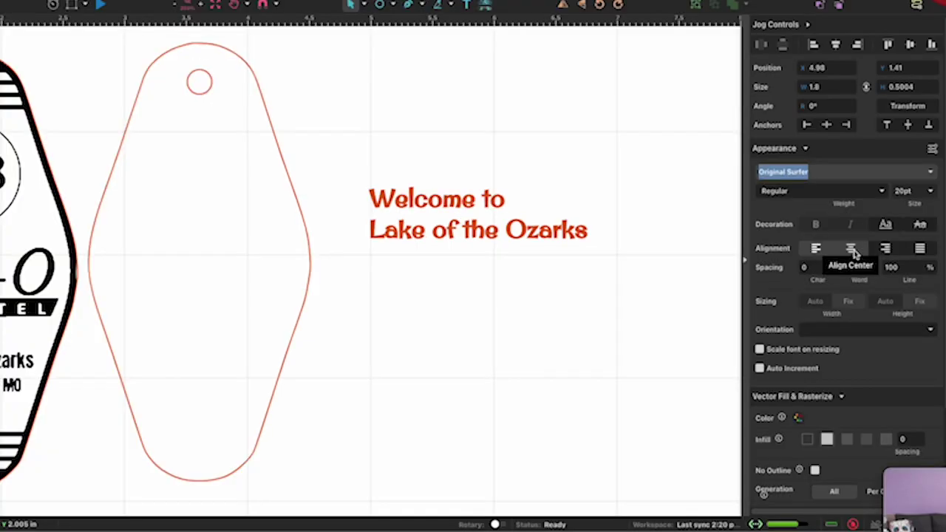
pyautogui.click(736, 253)
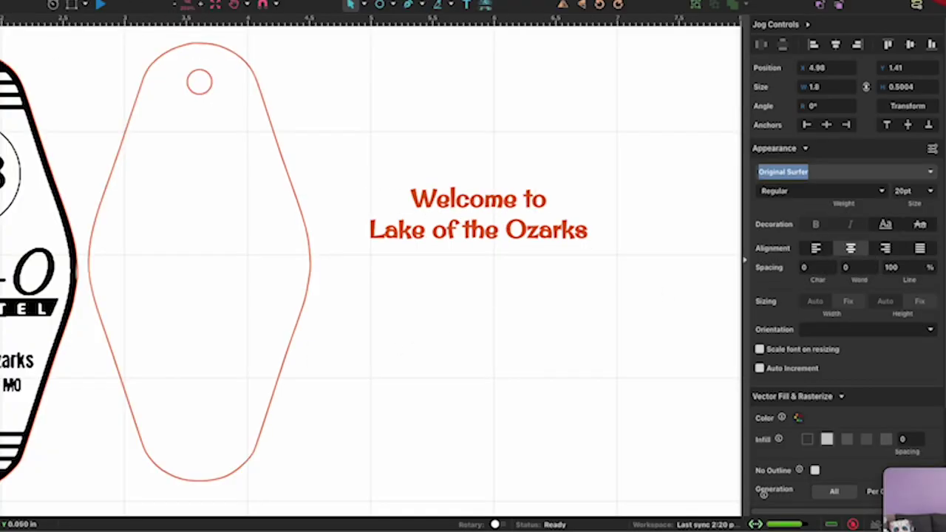
# - Rotate the welcome text 90° to run vertically and move it into the tag outline
pyautogui.doubleClick(518, 198)
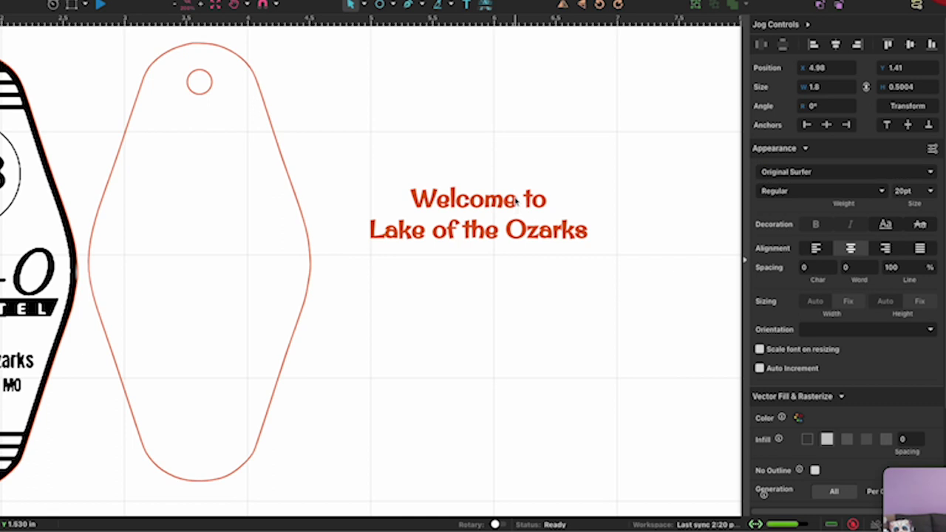
pyautogui.press('Escape')
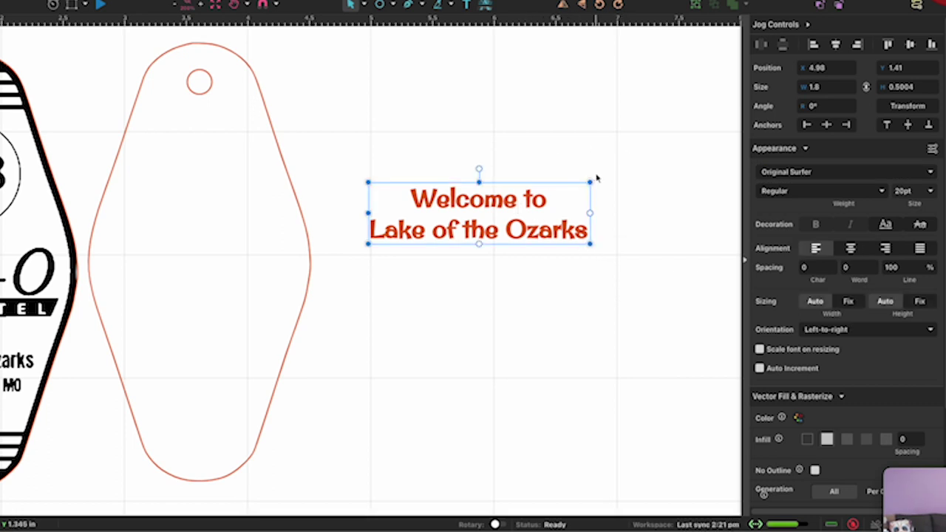
pyautogui.moveTo(597, 178); pyautogui.dragTo(440, 116)
pyautogui.moveTo(479, 214); pyautogui.dragTo(177, 219)
# - Set the welcome text's font size to 28pt
pyautogui.click(929, 191)
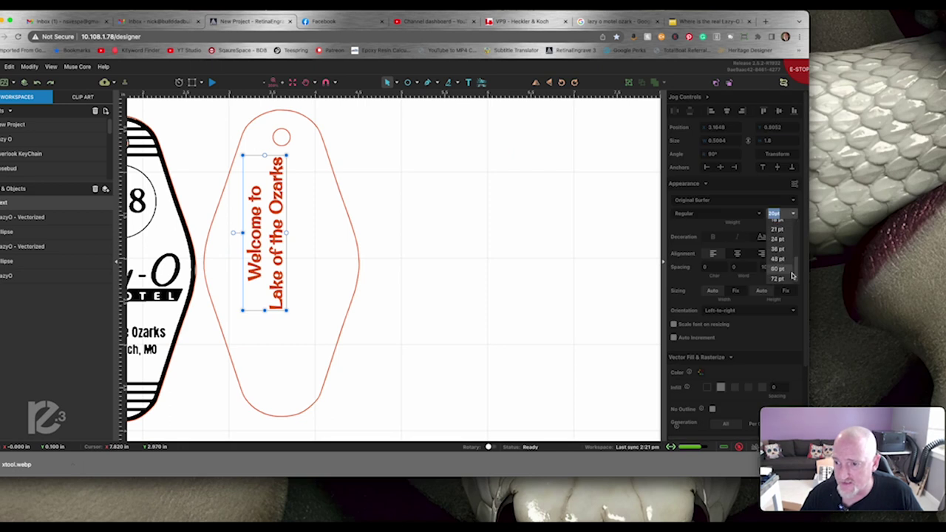
pyautogui.click(790, 249)
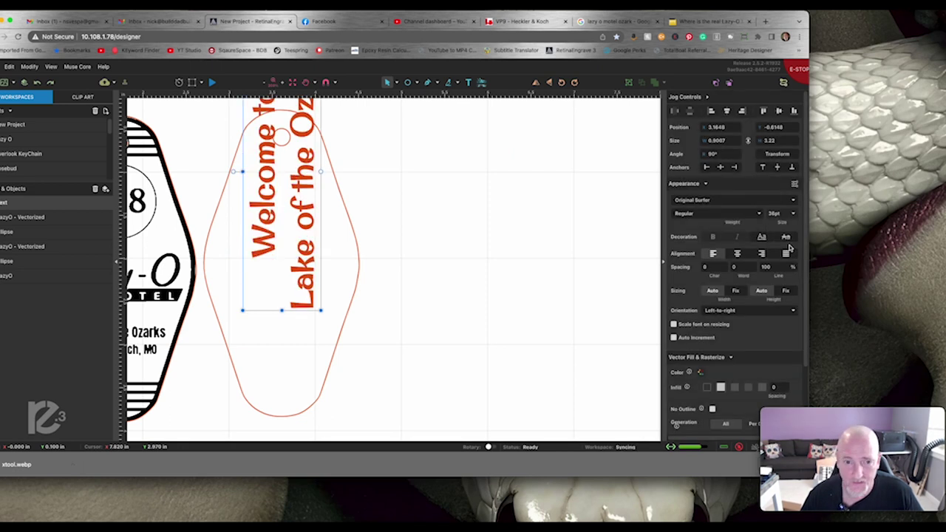
pyautogui.click(791, 213)
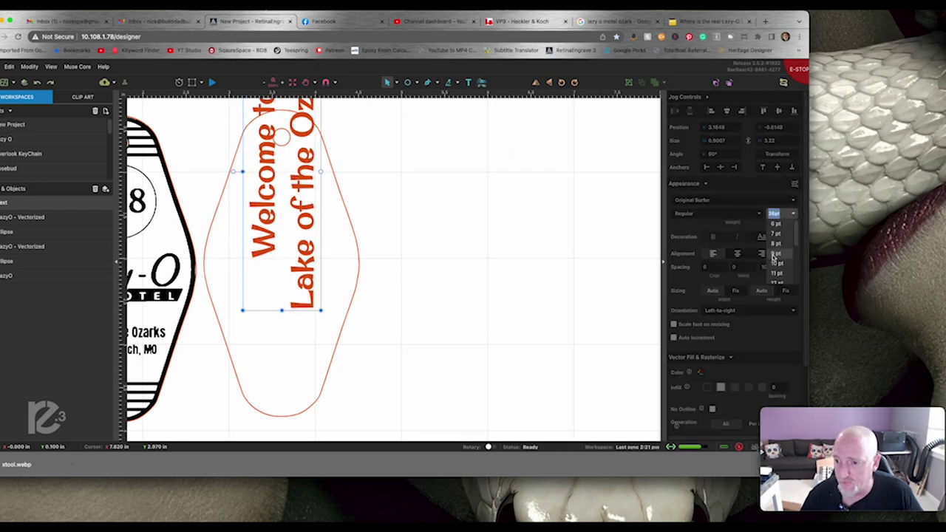
pyautogui.click(774, 213)
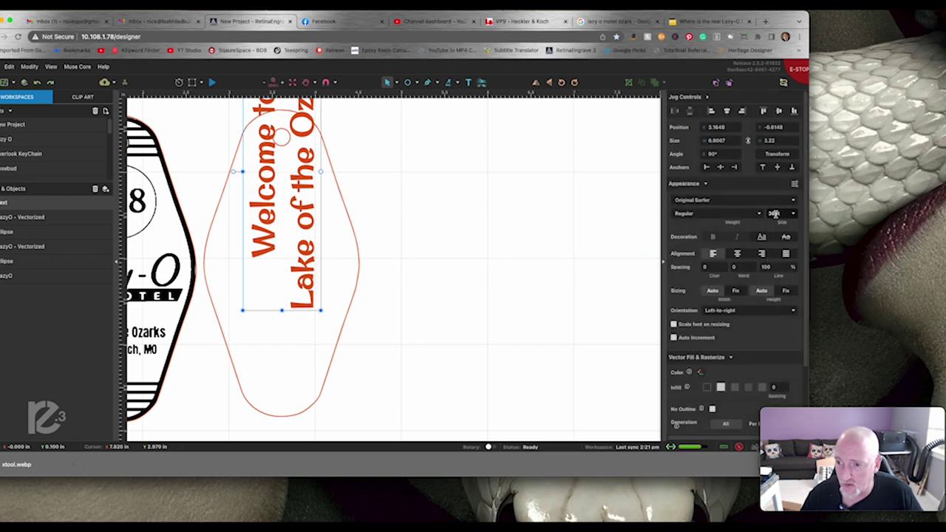
pyautogui.write('28')
pyautogui.press('Return')
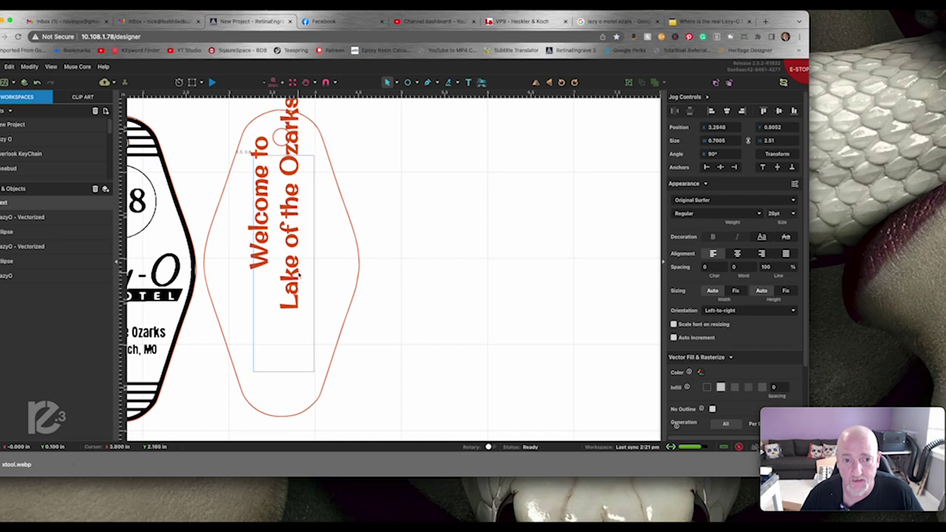
# - Centre the text horizontally and vertically within the blank tag outline
pyautogui.moveTo(288, 211); pyautogui.dragTo(298, 274)
pyautogui.click(359, 274)
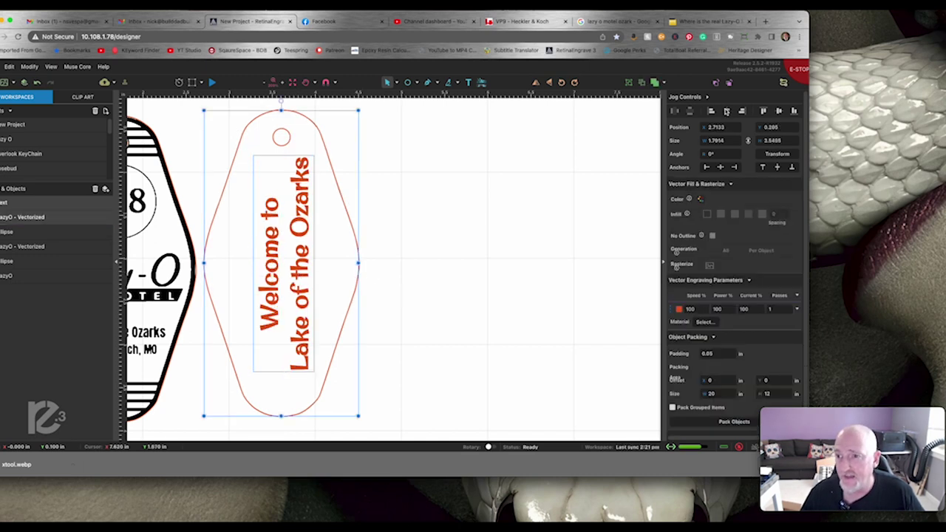
pyautogui.click(726, 112)
pyautogui.click(779, 111)
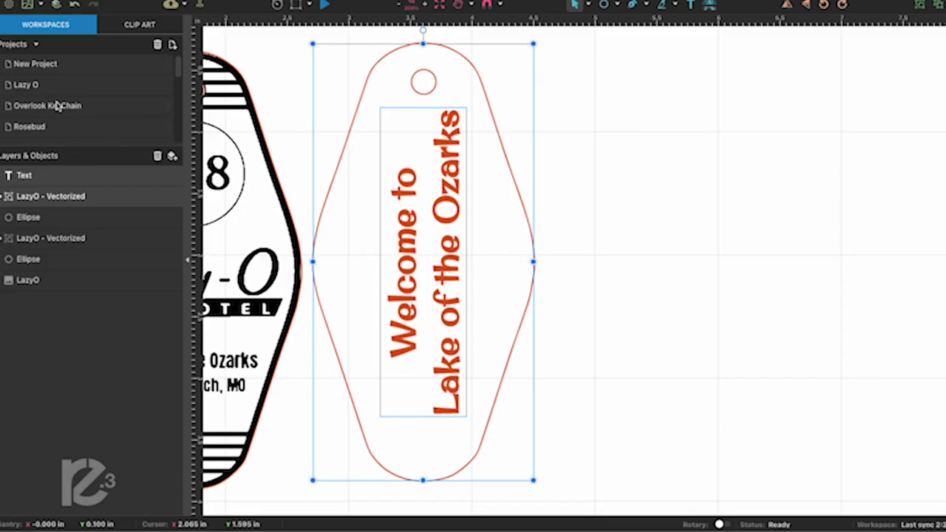
# - Open the Lazy O project showing both tag sides and select its elements
pyautogui.click(70, 86)
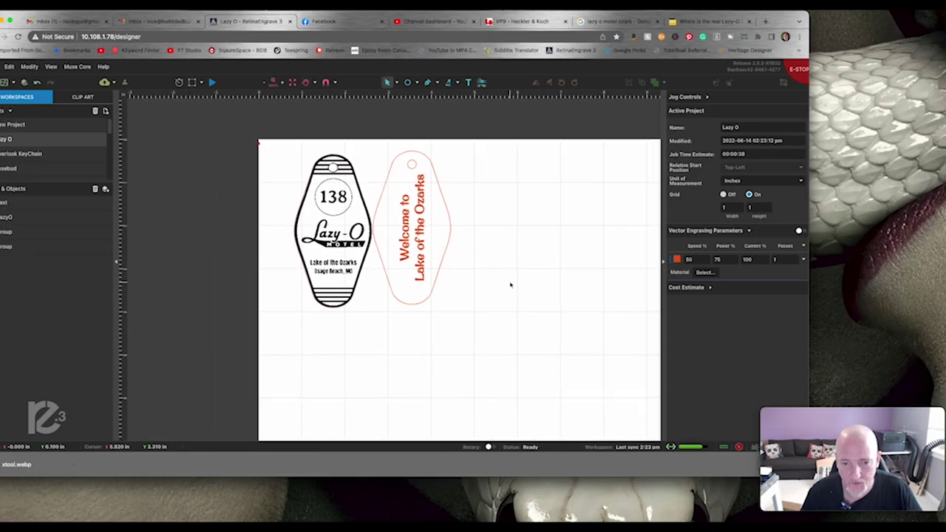
pyautogui.click(396, 210)
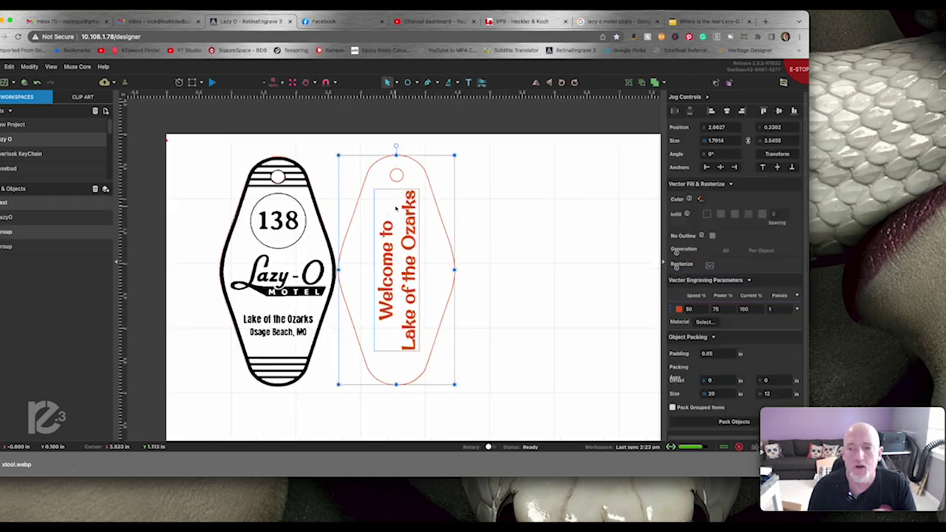
pyautogui.click(502, 261)
pyautogui.click(411, 269)
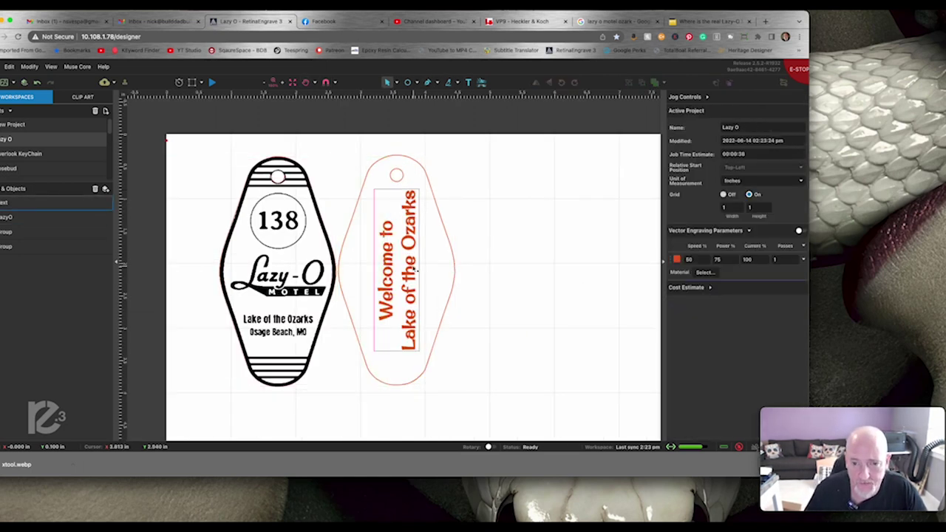
pyautogui.rightClick(411, 269)
pyautogui.moveTo(411, 269)
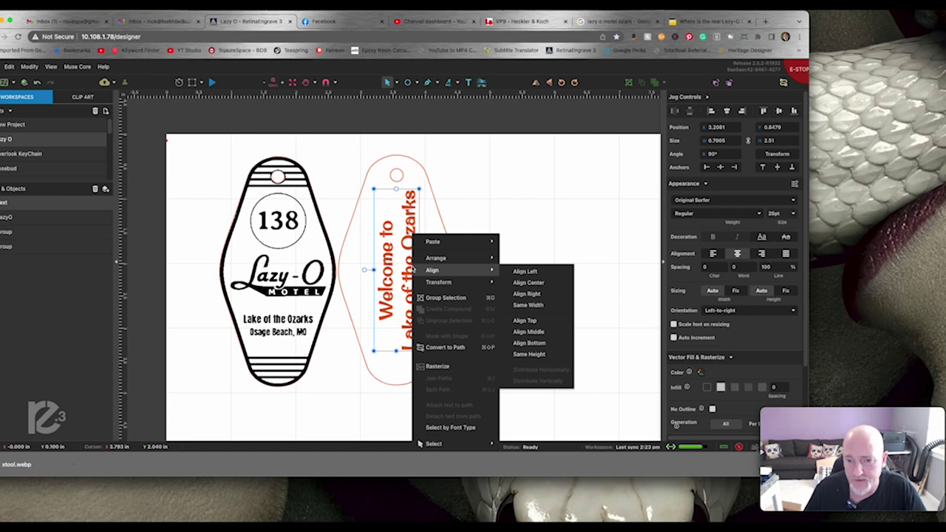
pyautogui.click(285, 276)
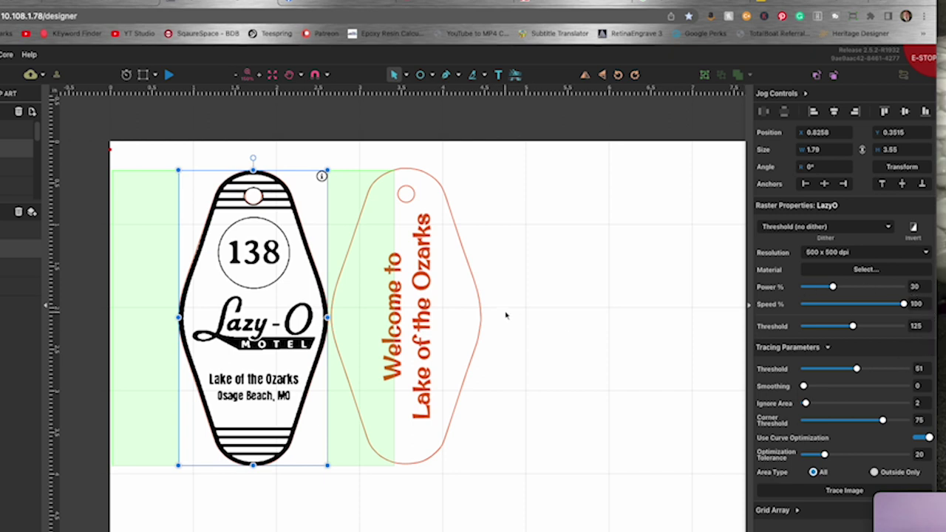
# - Raise the welcome text group's raster resolution to 500 x 500 dpi
pyautogui.click(405, 311)
pyautogui.click(873, 253)
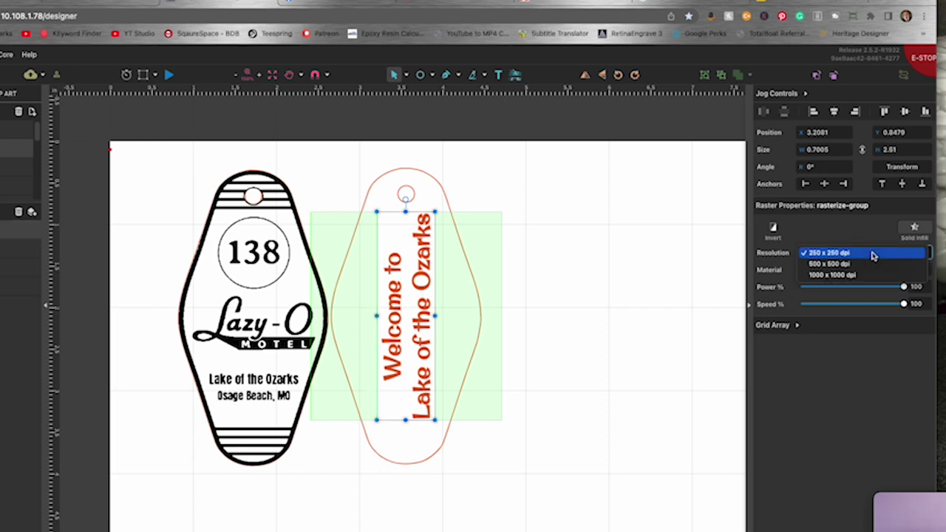
pyautogui.click(864, 264)
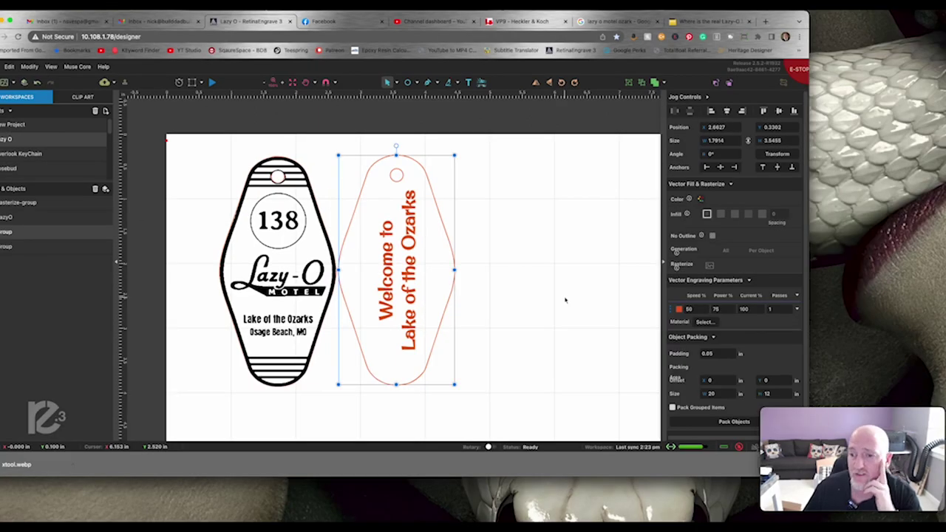
pyautogui.moveTo(695, 296)
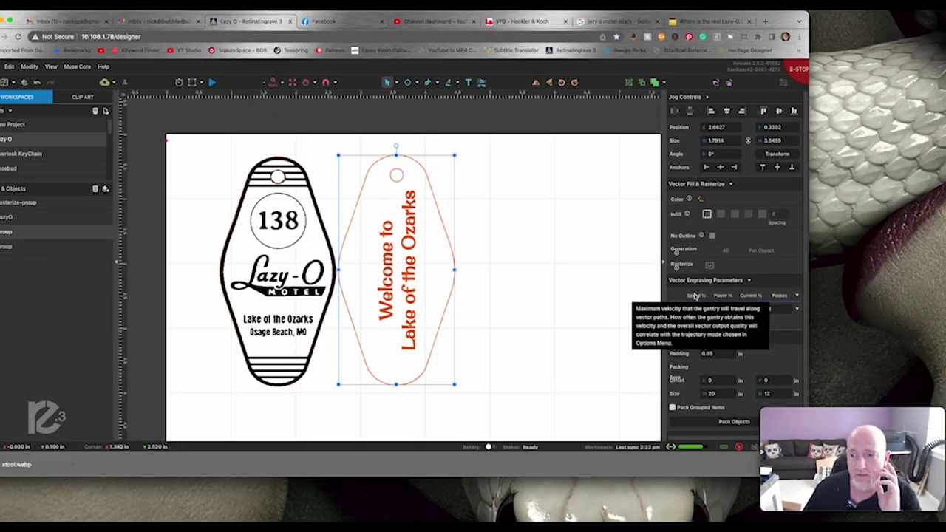